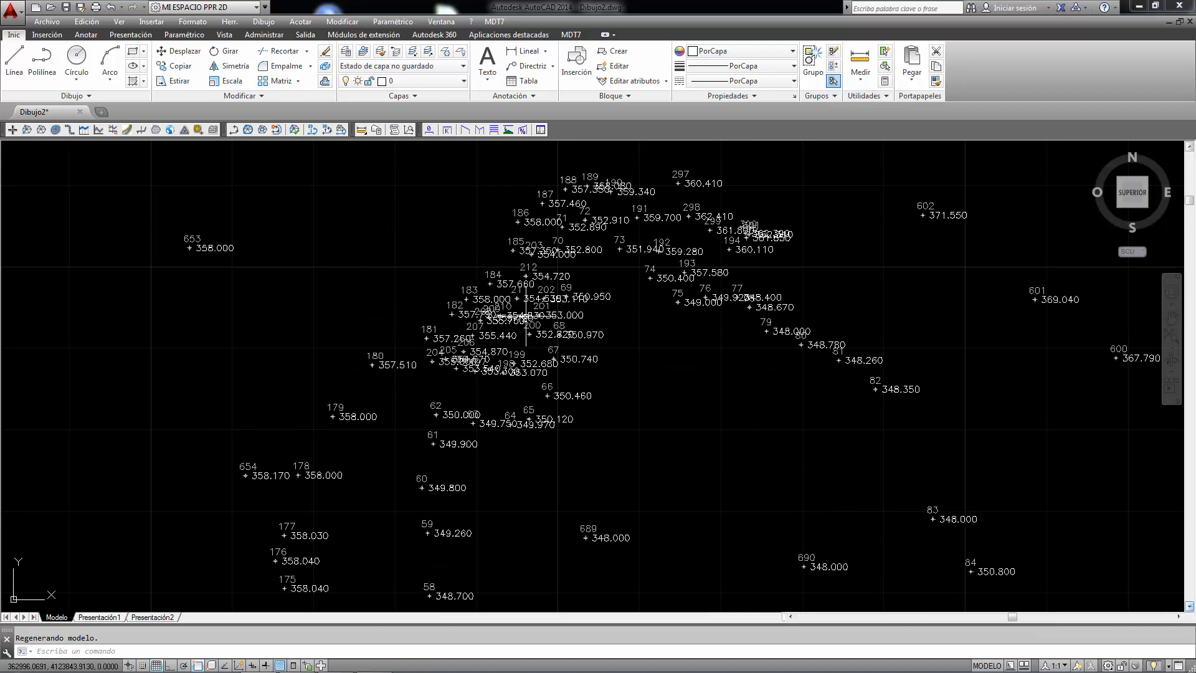
- Turn on the display of the code attribute for all points in the MDT7 view settings
{"action": "middle_click_drag", "start_coordinate": [569, 280], "coordinate": [570, 320]}
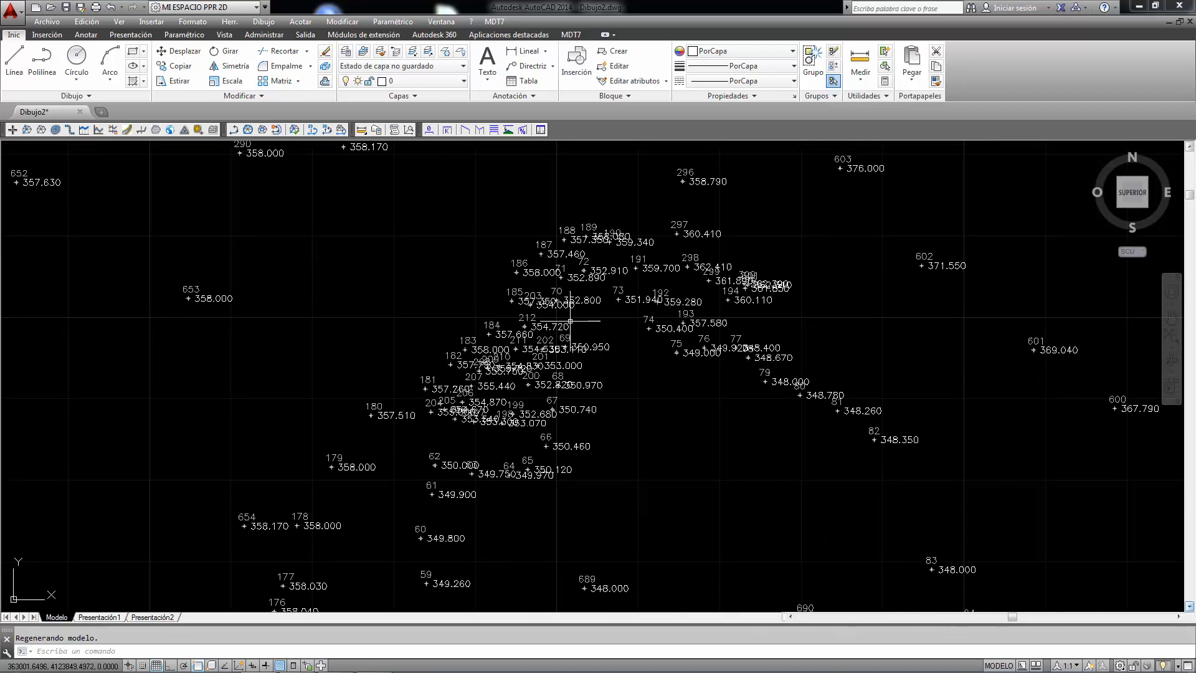
{"action": "left_click", "coordinate": [494, 21]}
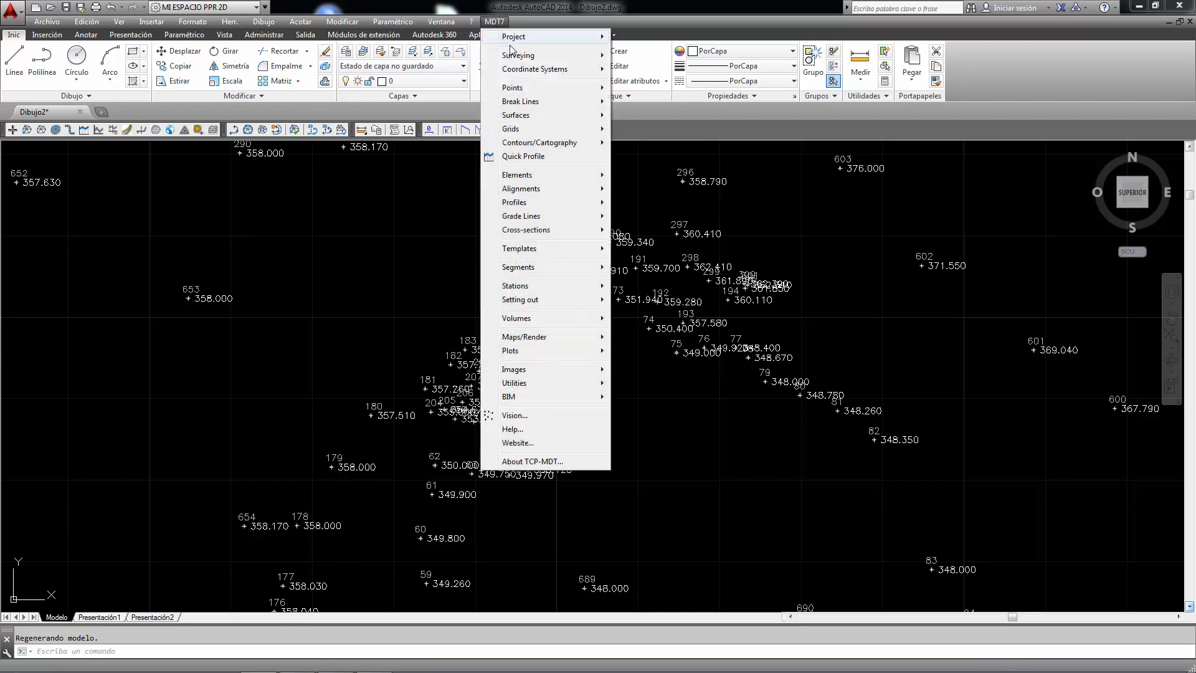
{"action": "left_click", "coordinate": [514, 416]}
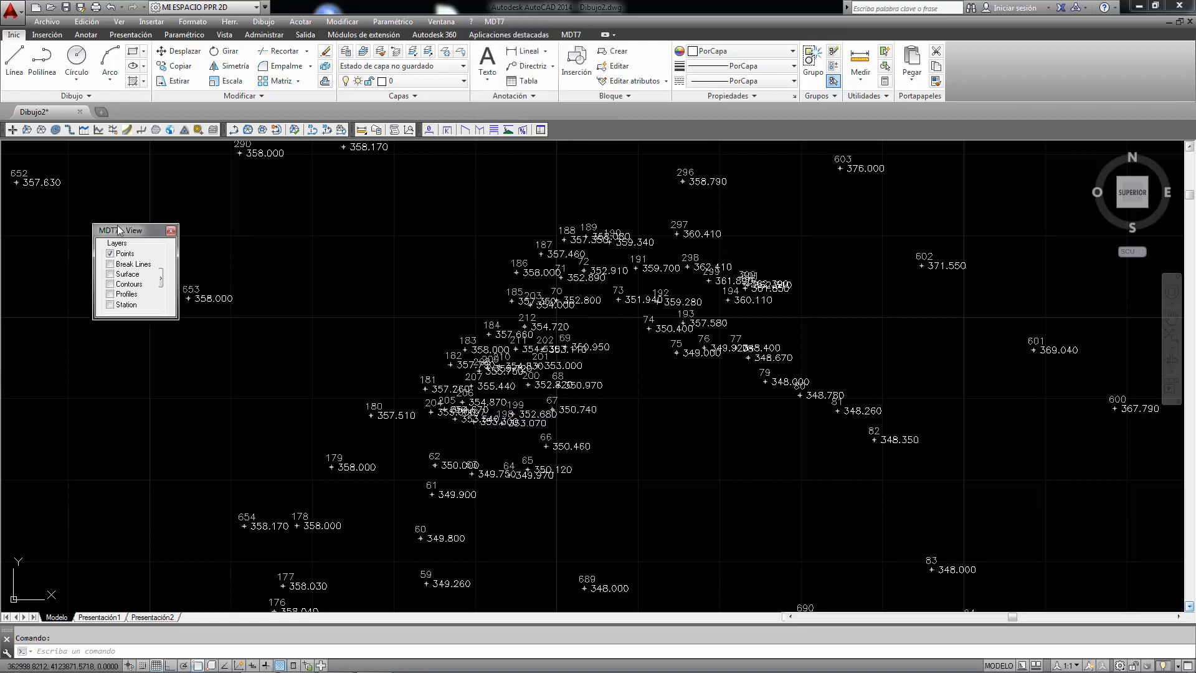
{"action": "left_click_drag", "start_coordinate": [119, 230], "coordinate": [194, 218]}
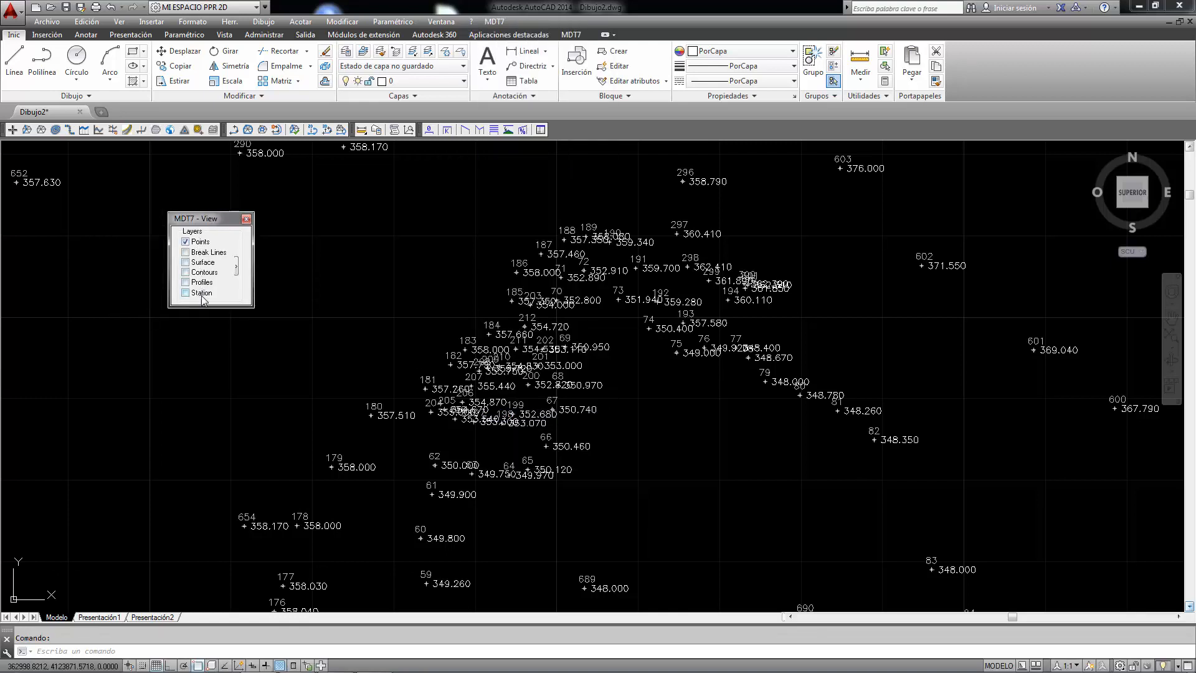
{"action": "left_click", "coordinate": [237, 270]}
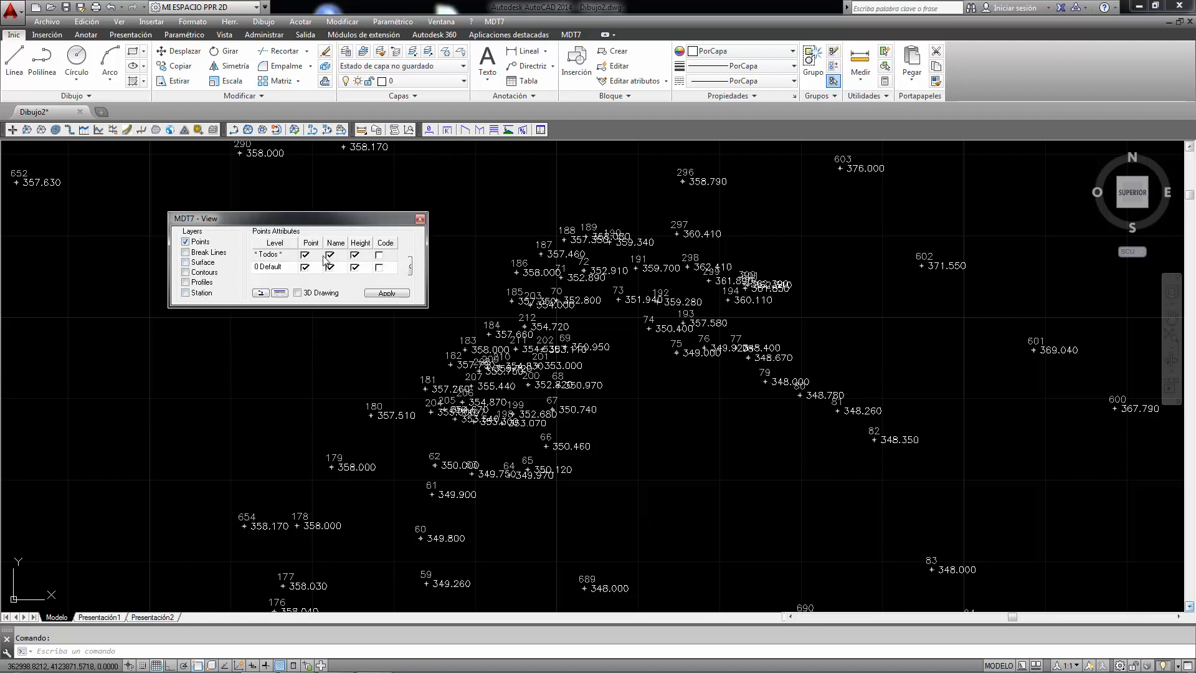
{"action": "left_click", "coordinate": [379, 254]}
{"action": "left_click", "coordinate": [381, 293]}
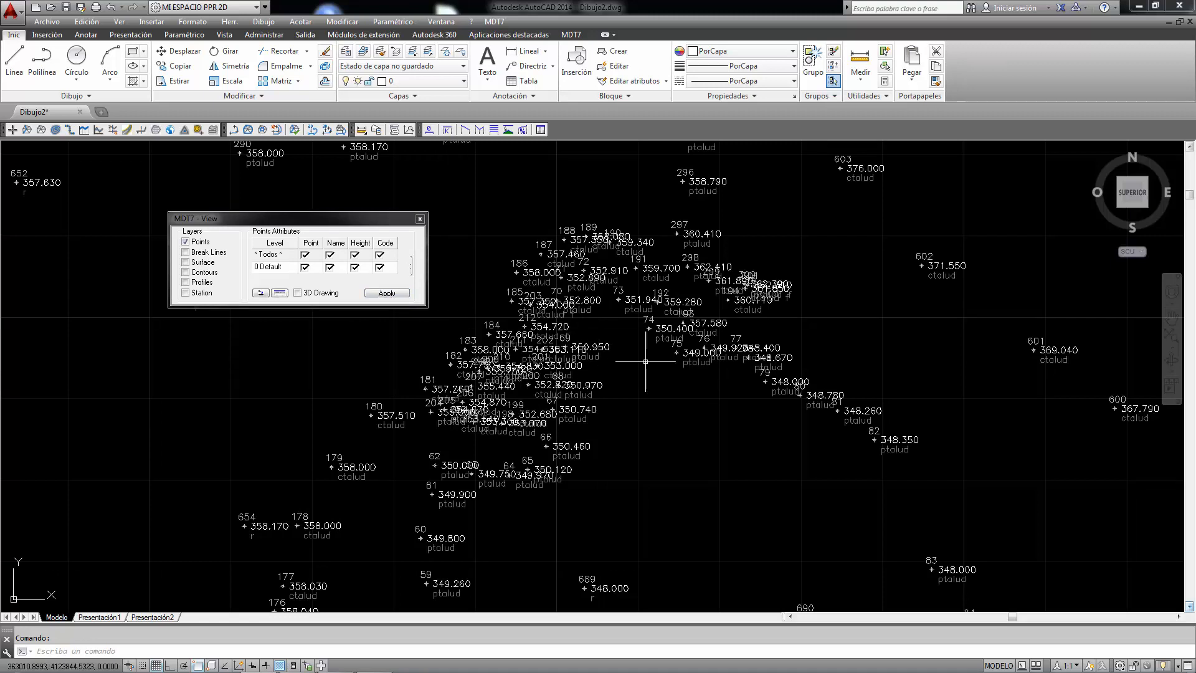
- Review the text height and scale settings of the points, accepting them without changes
{"action": "scroll", "coordinate": [521, 399], "scroll_direction": "up", "scroll_amount": 4}
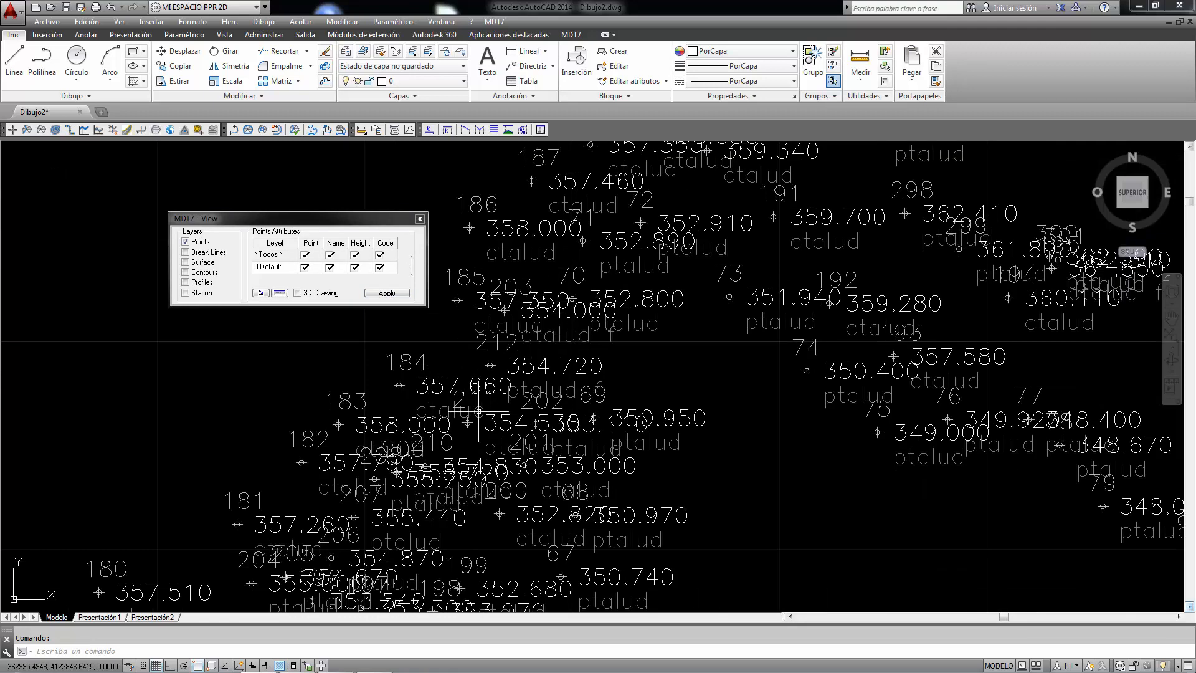
{"action": "left_click", "coordinate": [261, 293]}
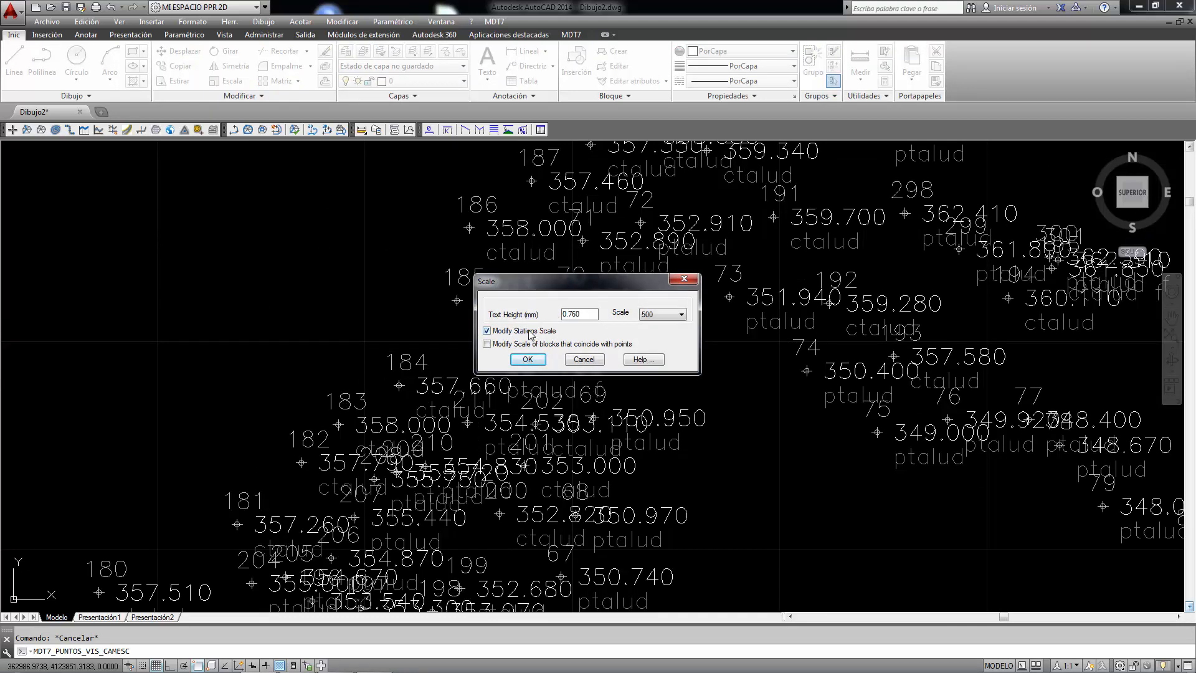
{"action": "left_click", "coordinate": [528, 360]}
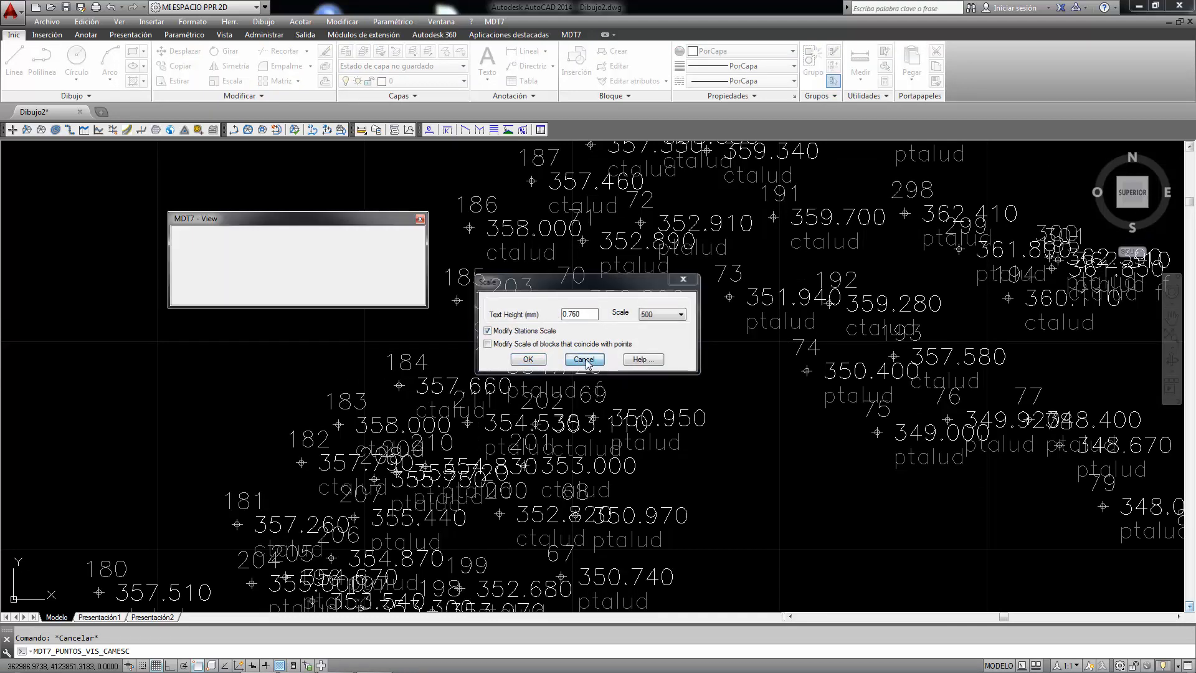
- Change the scale of the points drawing to 200
{"action": "left_click", "coordinate": [495, 22]}
{"action": "mouse_move", "coordinate": [548, 88]}
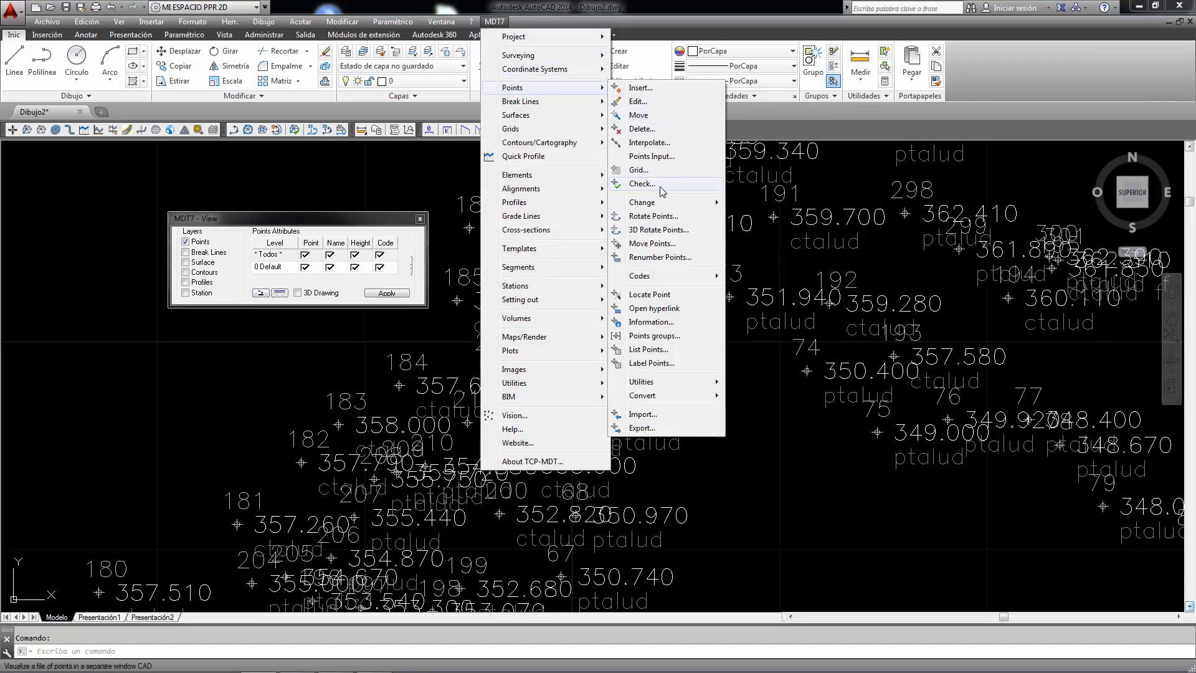
{"action": "mouse_move", "coordinate": [666, 205]}
{"action": "left_click", "coordinate": [769, 276]}
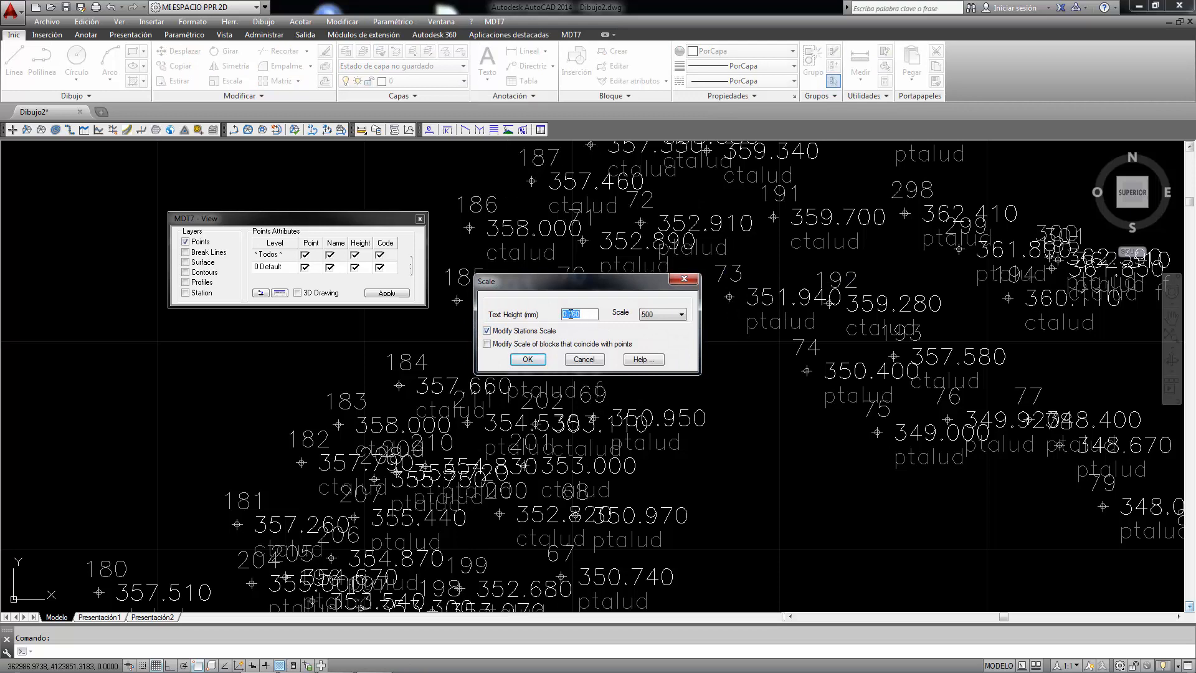
{"action": "left_click", "coordinate": [674, 314]}
{"action": "left_click", "coordinate": [661, 331]}
{"action": "left_click", "coordinate": [528, 360]}
{"action": "scroll", "coordinate": [654, 289], "scroll_direction": "down", "scroll_amount": 4}
{"action": "scroll", "coordinate": [566, 350], "scroll_direction": "up", "scroll_amount": 6}
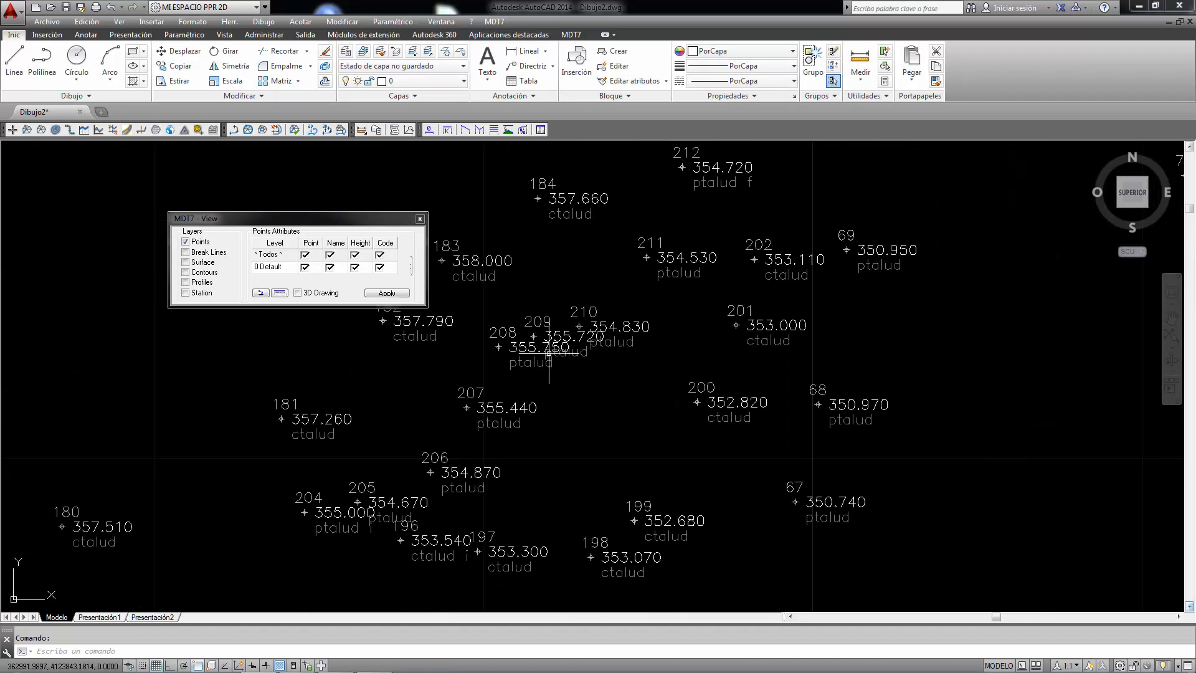
- Set the scale of the points drawing to 100 and close the view settings
{"action": "left_click", "coordinate": [261, 292]}
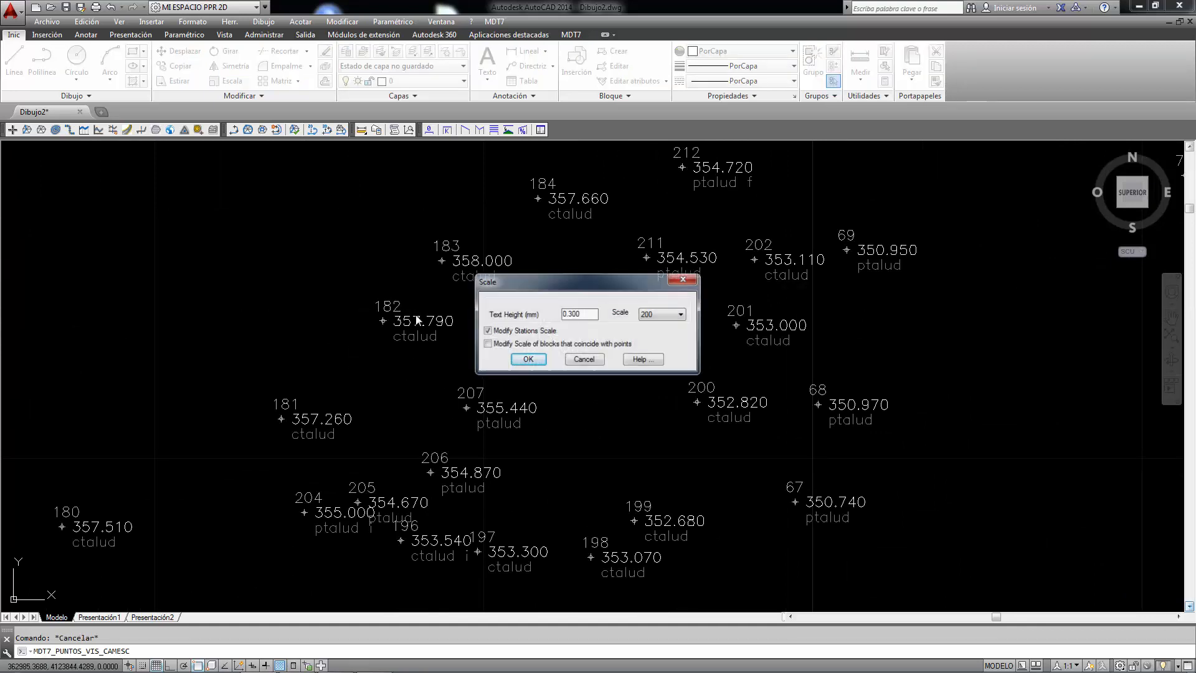
{"action": "left_click", "coordinate": [680, 315]}
{"action": "left_click", "coordinate": [660, 343]}
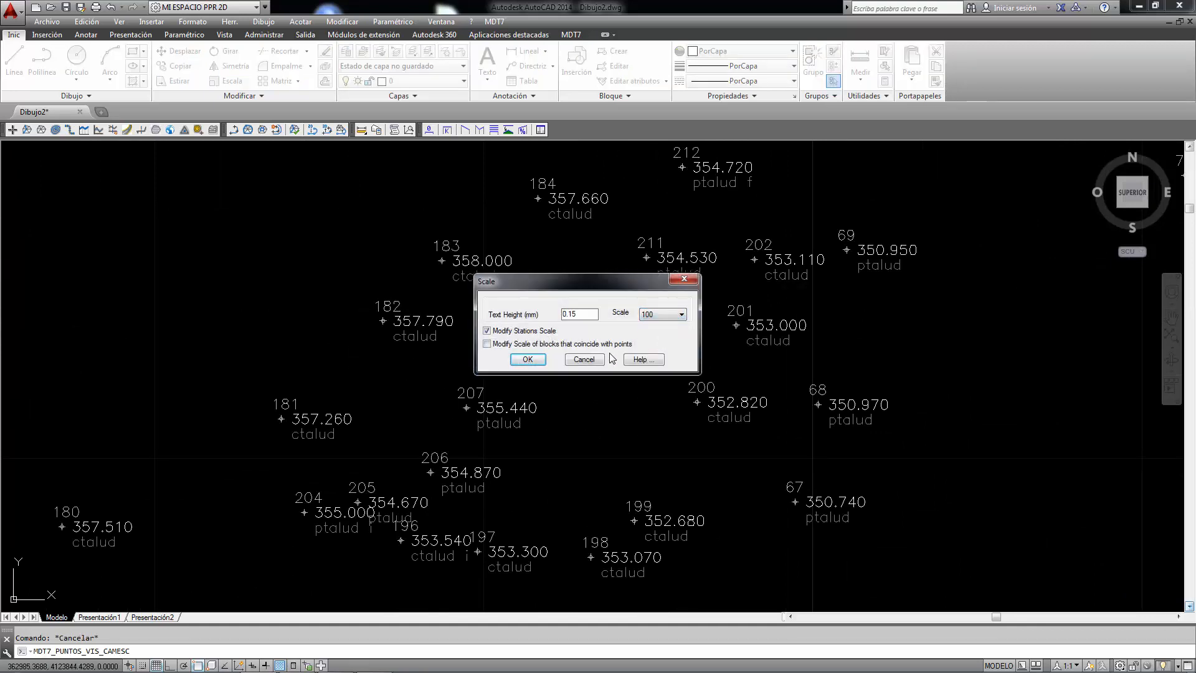
{"action": "left_click", "coordinate": [528, 360]}
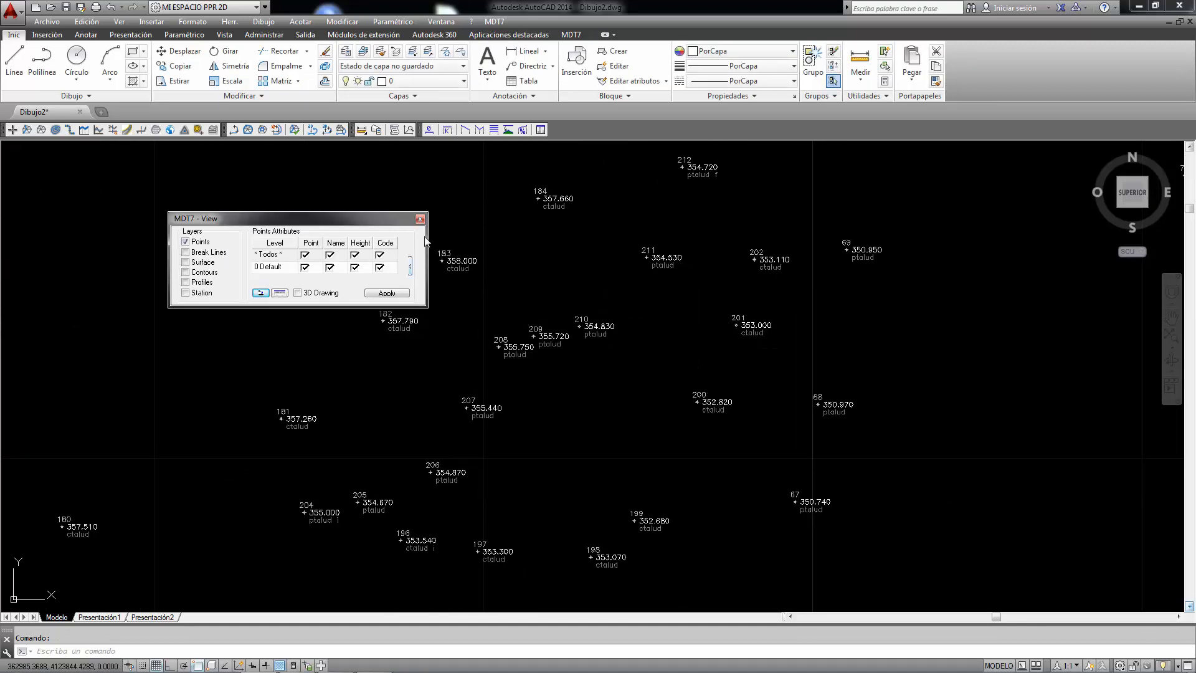
{"action": "left_click", "coordinate": [410, 267]}
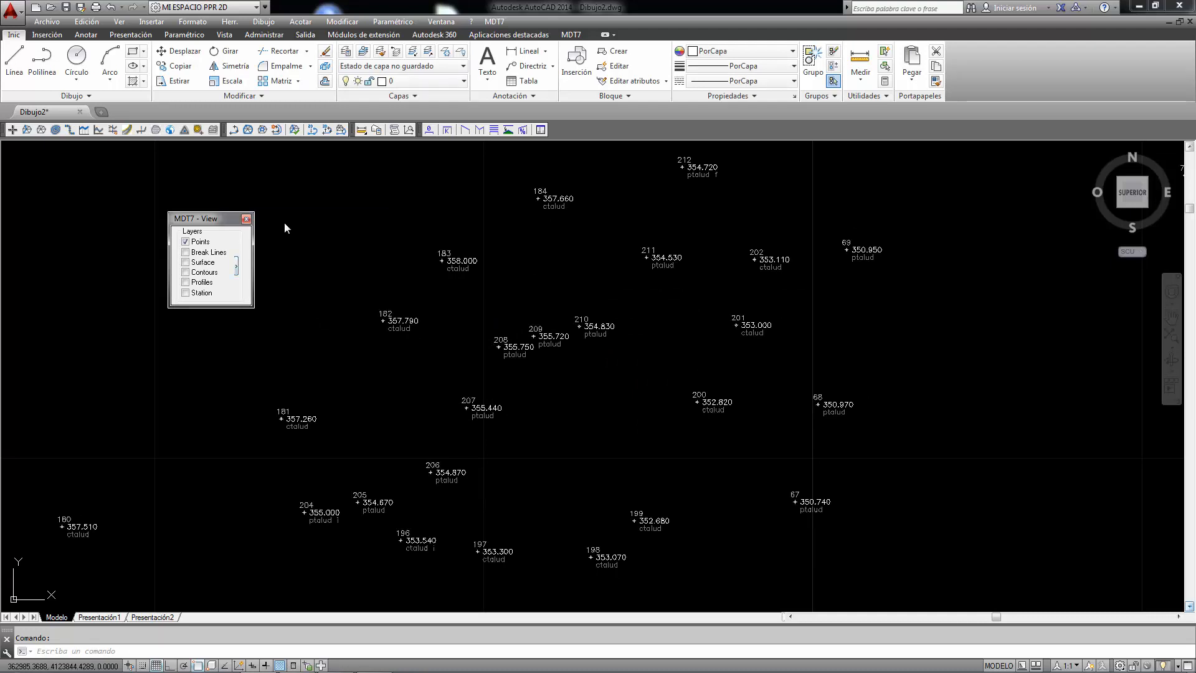
{"action": "left_click", "coordinate": [247, 219]}
- Review the point format settings from the MDT7 view settings, leaving the format as it is
{"action": "scroll", "coordinate": [614, 347], "scroll_direction": "down", "scroll_amount": 10}
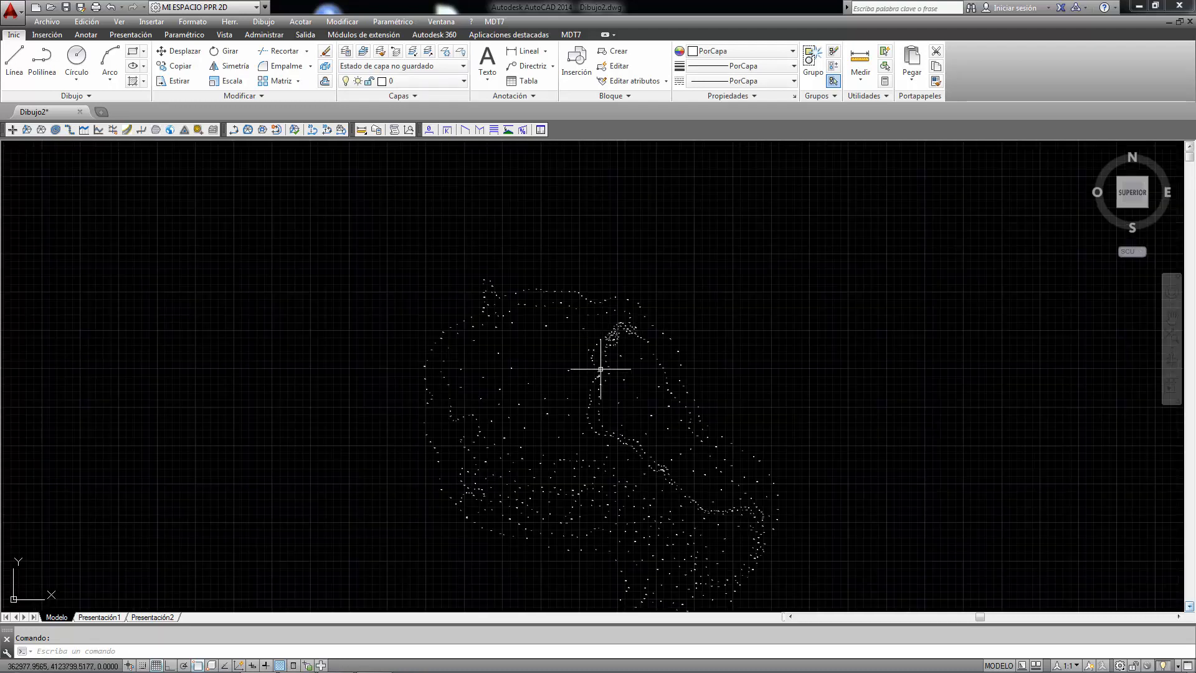
{"action": "scroll", "coordinate": [572, 424], "scroll_direction": "up", "scroll_amount": 2}
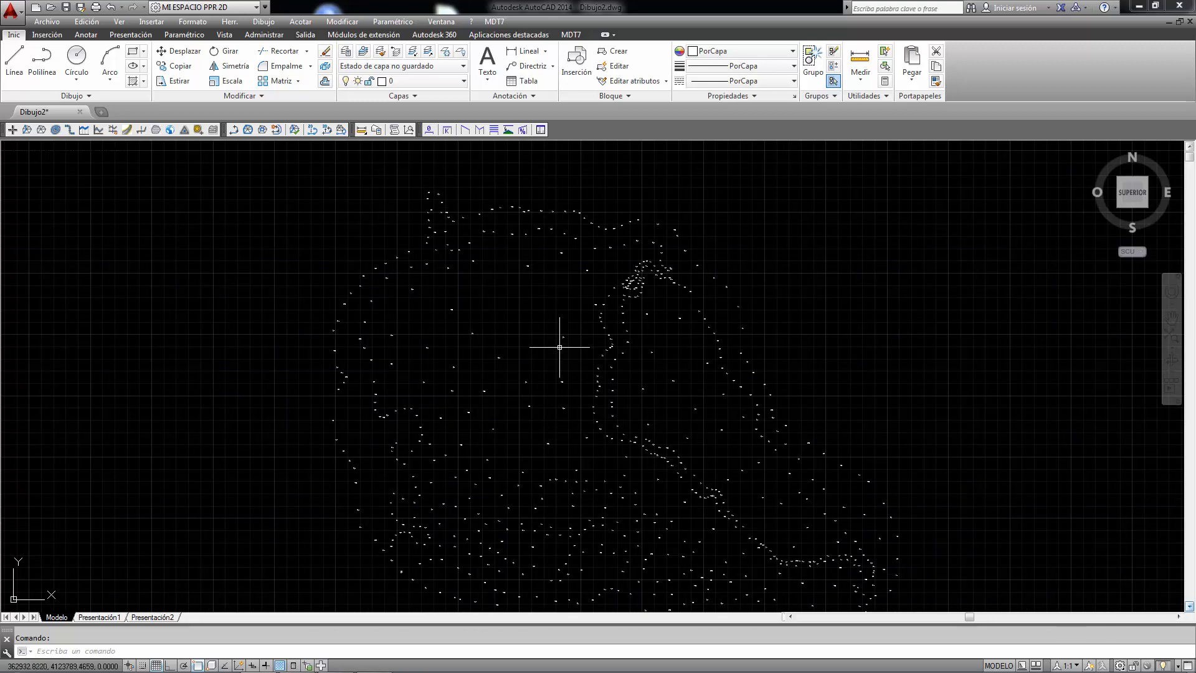
{"action": "scroll", "coordinate": [561, 347], "scroll_direction": "up", "scroll_amount": 10}
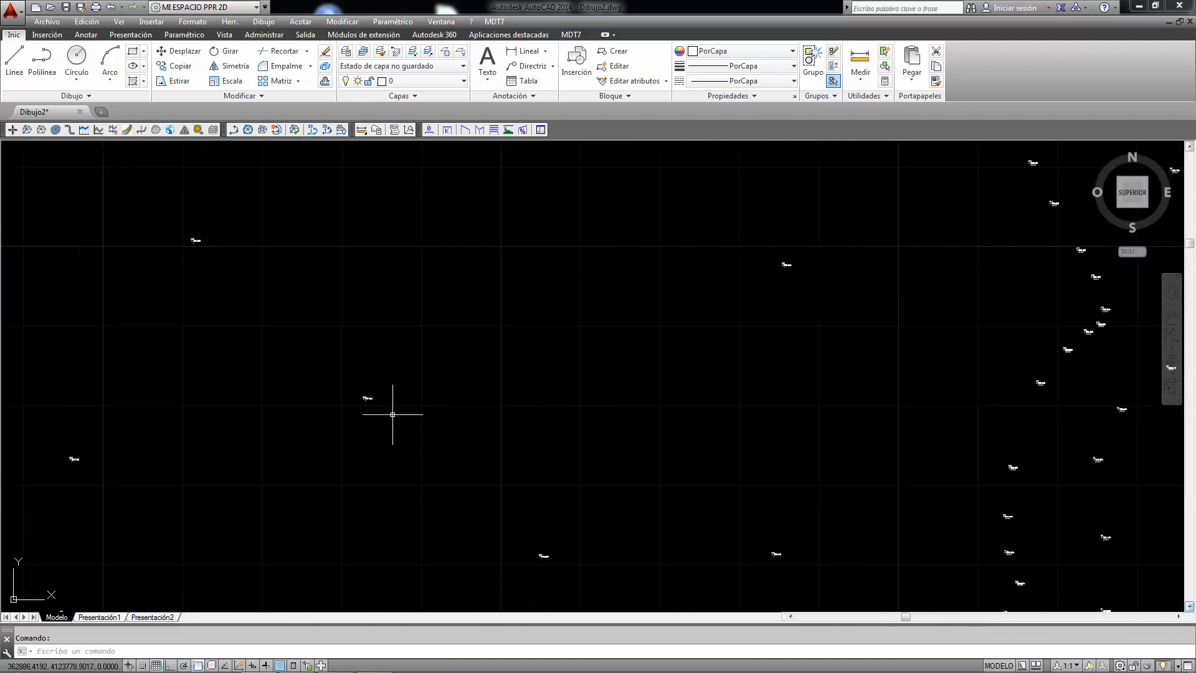
{"action": "left_click", "coordinate": [503, 25]}
{"action": "left_click", "coordinate": [514, 416]}
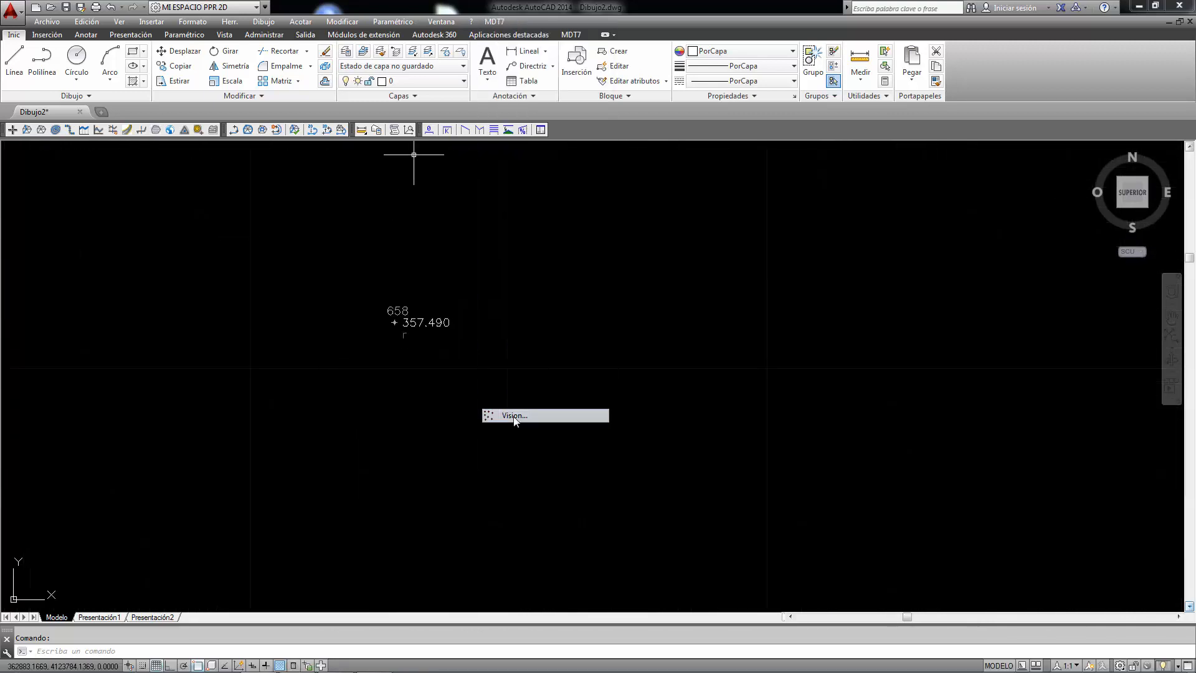
{"action": "left_click", "coordinate": [239, 268]}
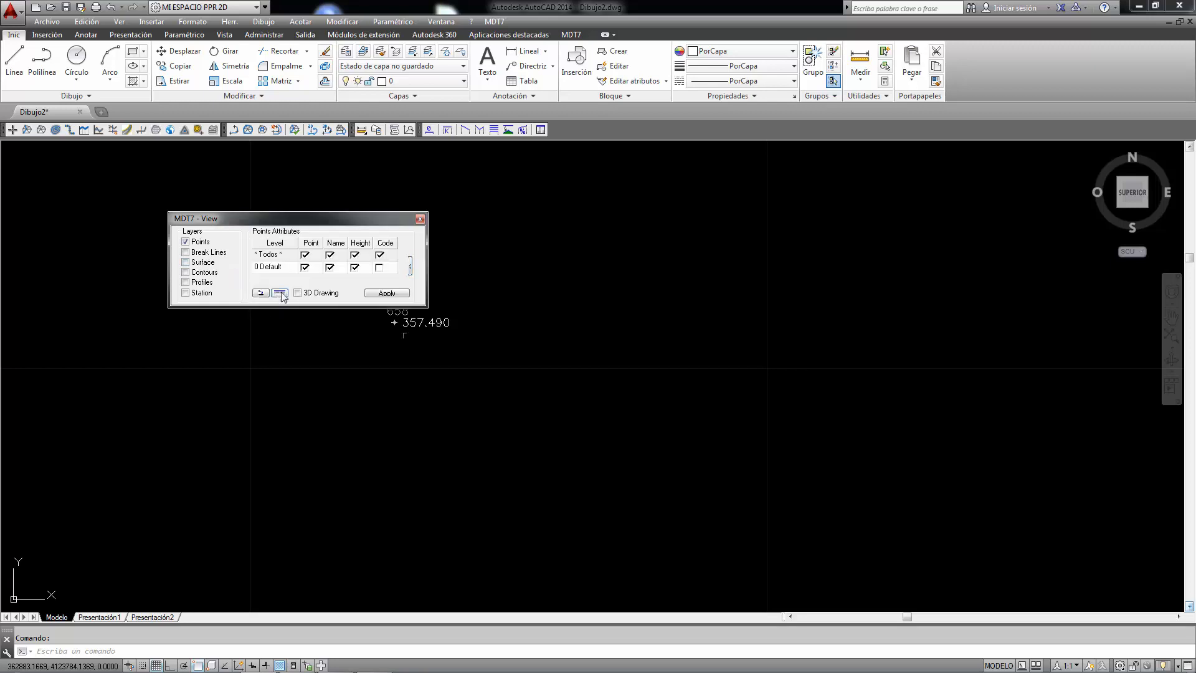
{"action": "left_click", "coordinate": [280, 293]}
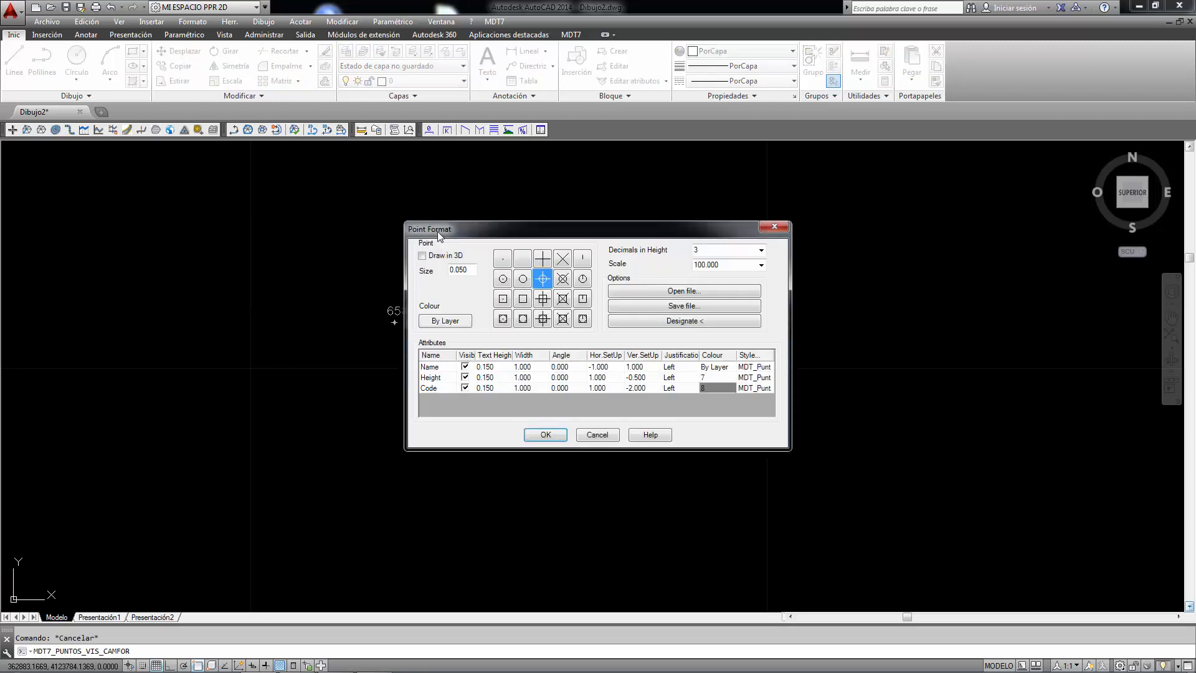
{"action": "left_click", "coordinate": [776, 228]}
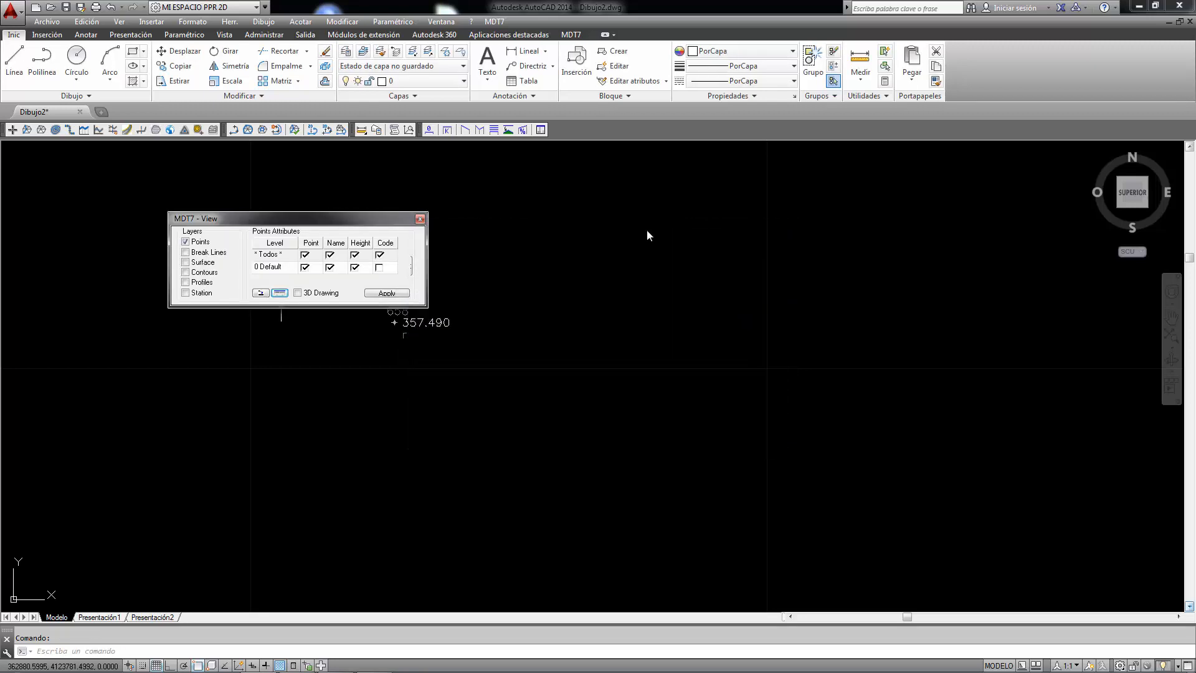
- Begin a point format change restricted to a selection of points
{"action": "left_click", "coordinate": [503, 26]}
{"action": "mouse_move", "coordinate": [529, 88]}
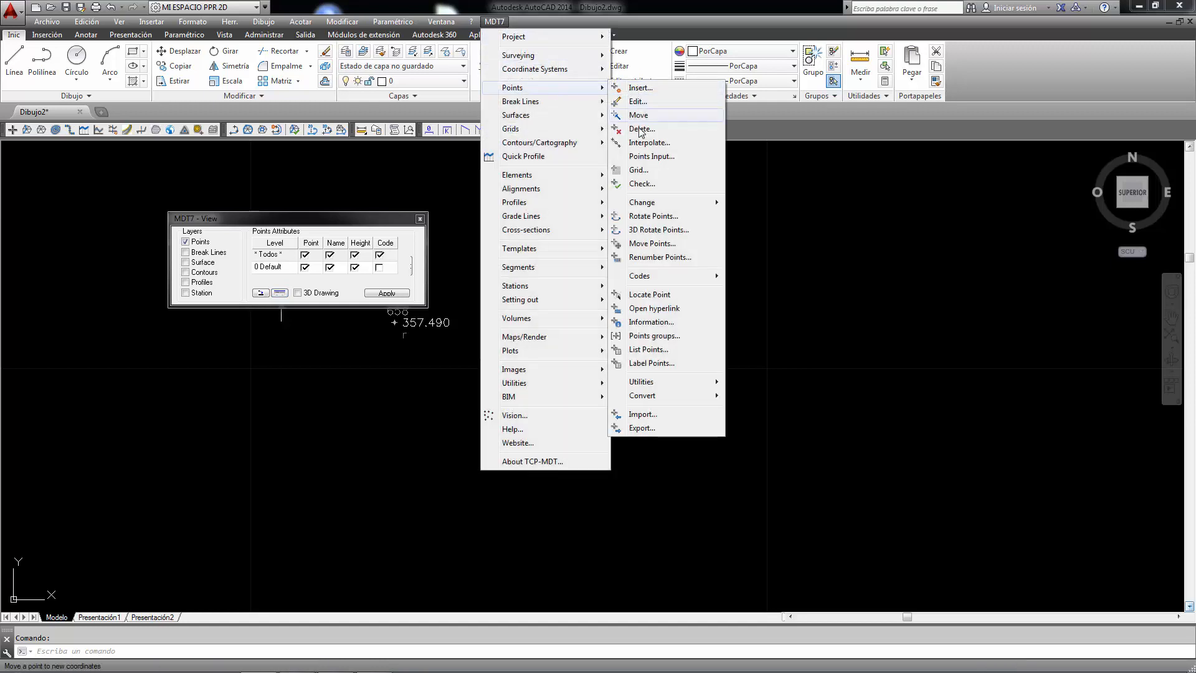
{"action": "mouse_move", "coordinate": [645, 203]}
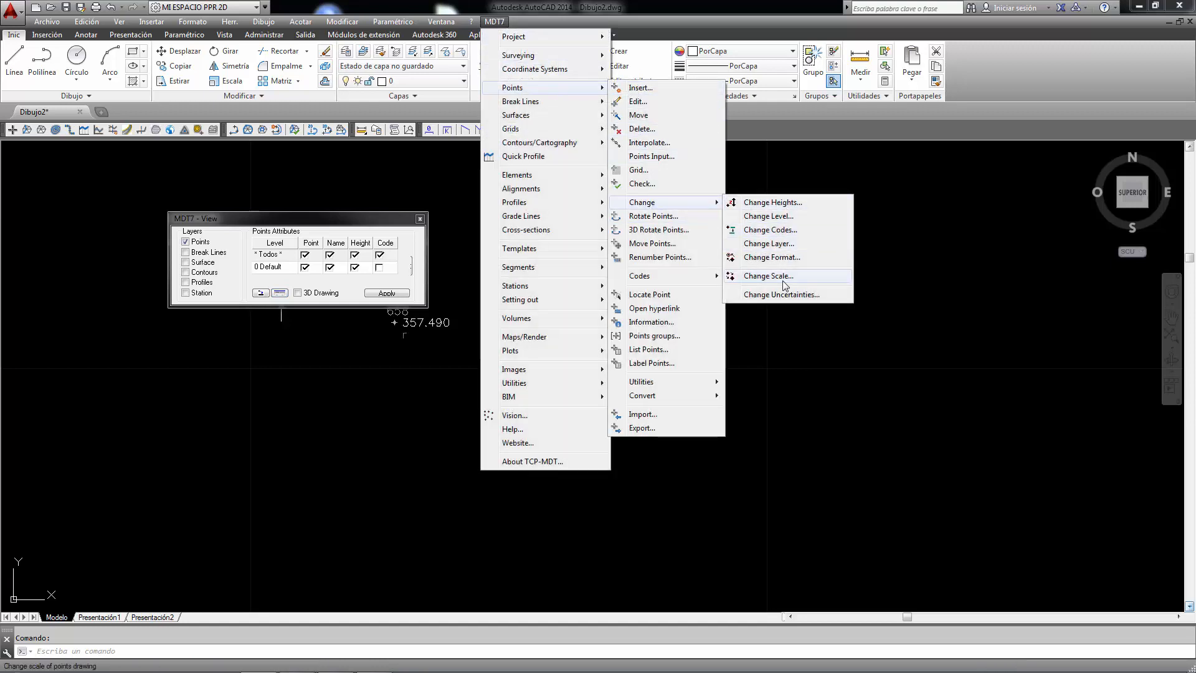
{"action": "left_click", "coordinate": [785, 257]}
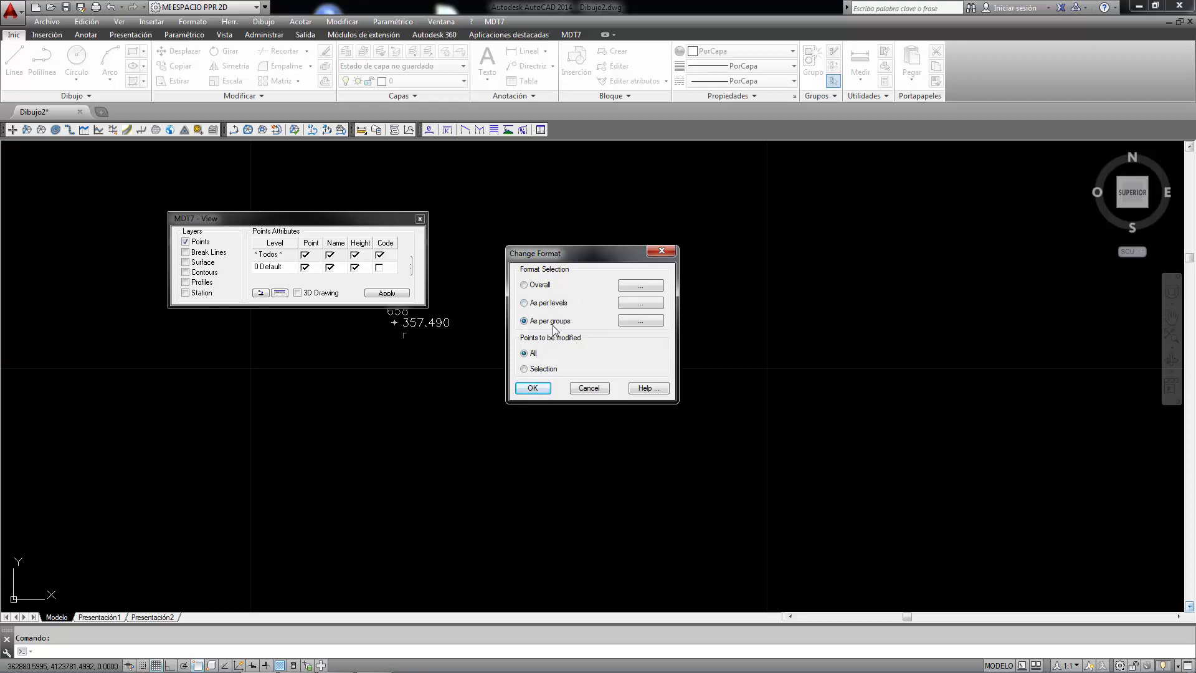
{"action": "left_click", "coordinate": [526, 369]}
{"action": "left_click", "coordinate": [531, 390]}
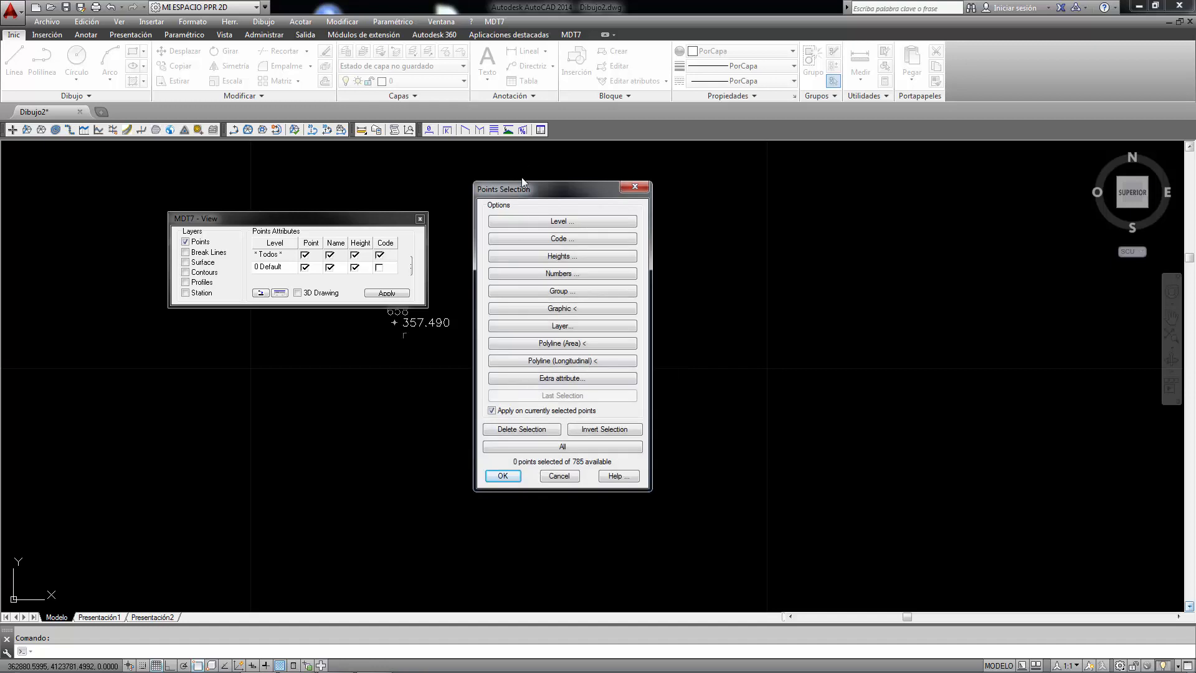
- Graphically window-select the points in the middle of the survey's northern part, and cancel the format change
{"action": "left_click_drag", "start_coordinate": [525, 190], "coordinate": [632, 174]}
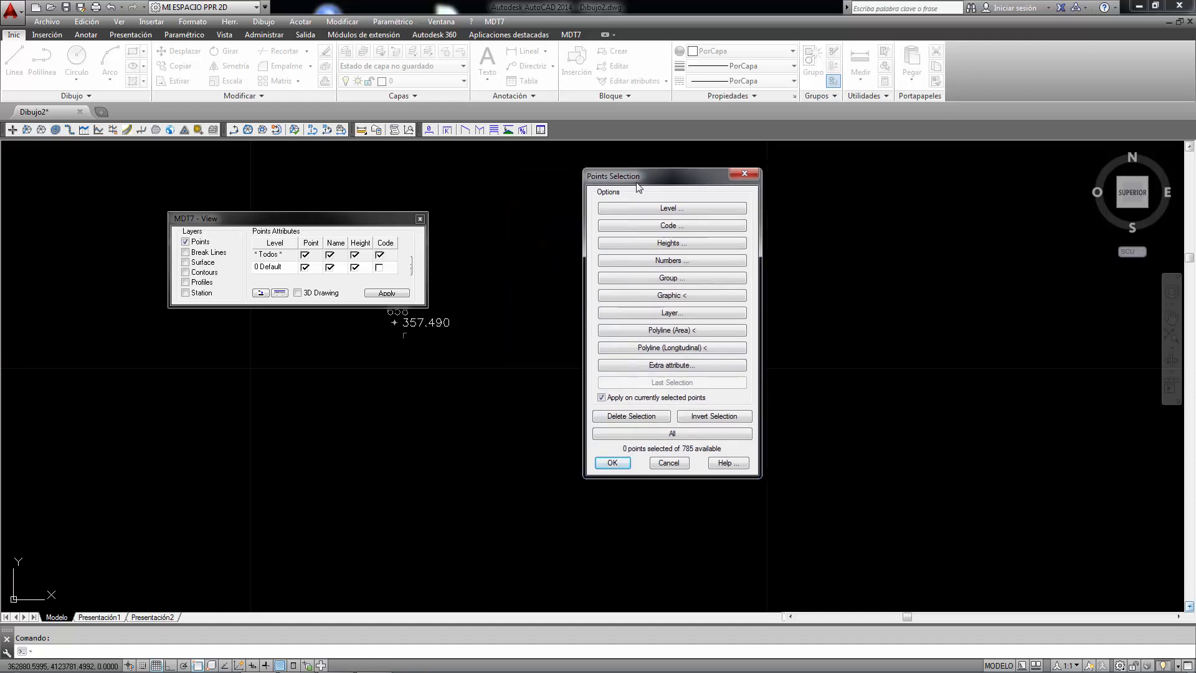
{"action": "left_click", "coordinate": [420, 219]}
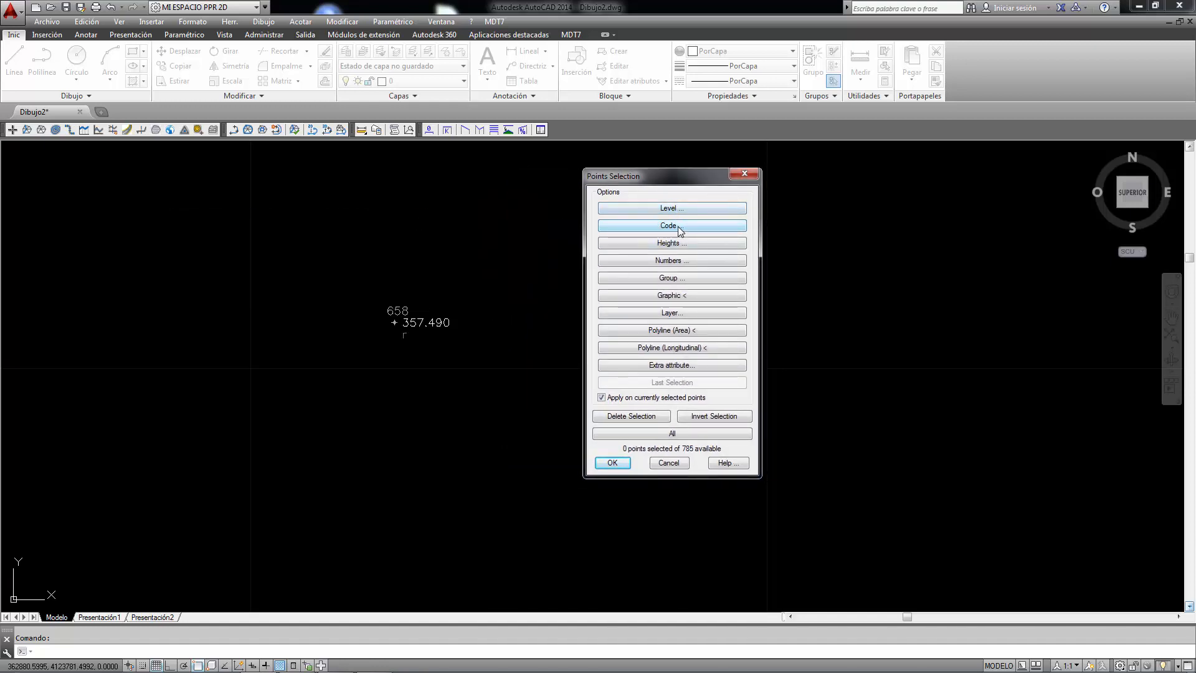
{"action": "left_click", "coordinate": [684, 296]}
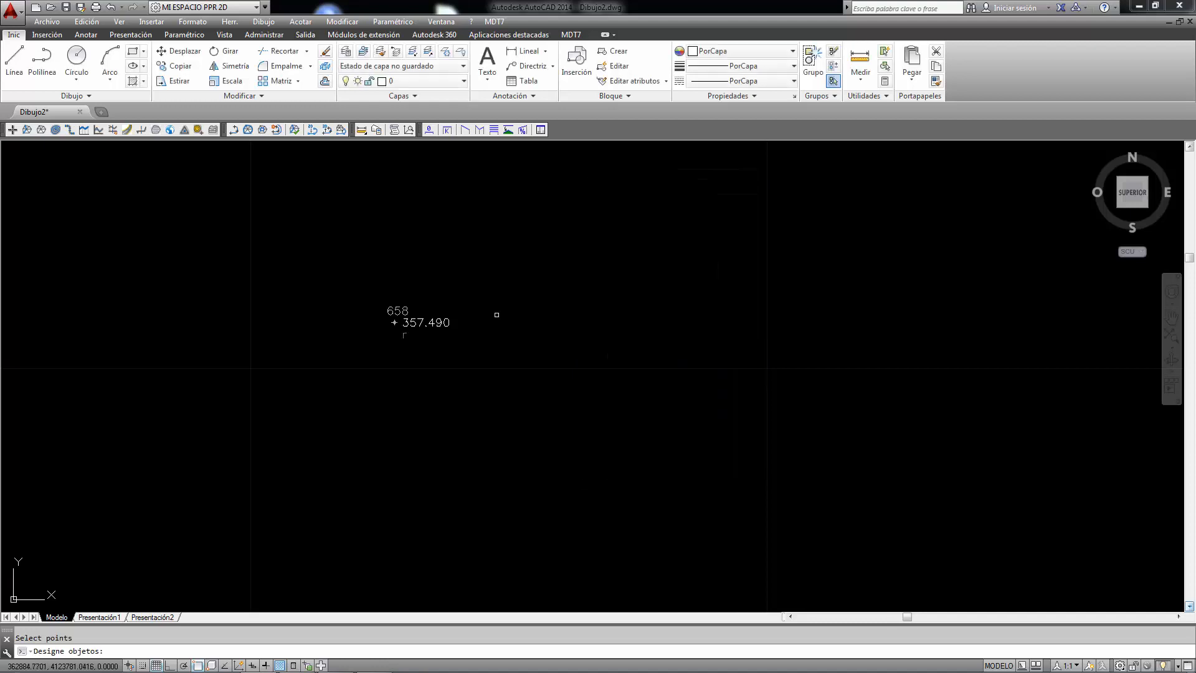
{"action": "scroll", "coordinate": [496, 315], "scroll_direction": "down", "scroll_amount": 12}
{"action": "left_click", "coordinate": [464, 289]}
{"action": "left_click", "coordinate": [571, 392]}
{"action": "right_click", "coordinate": [507, 361]}
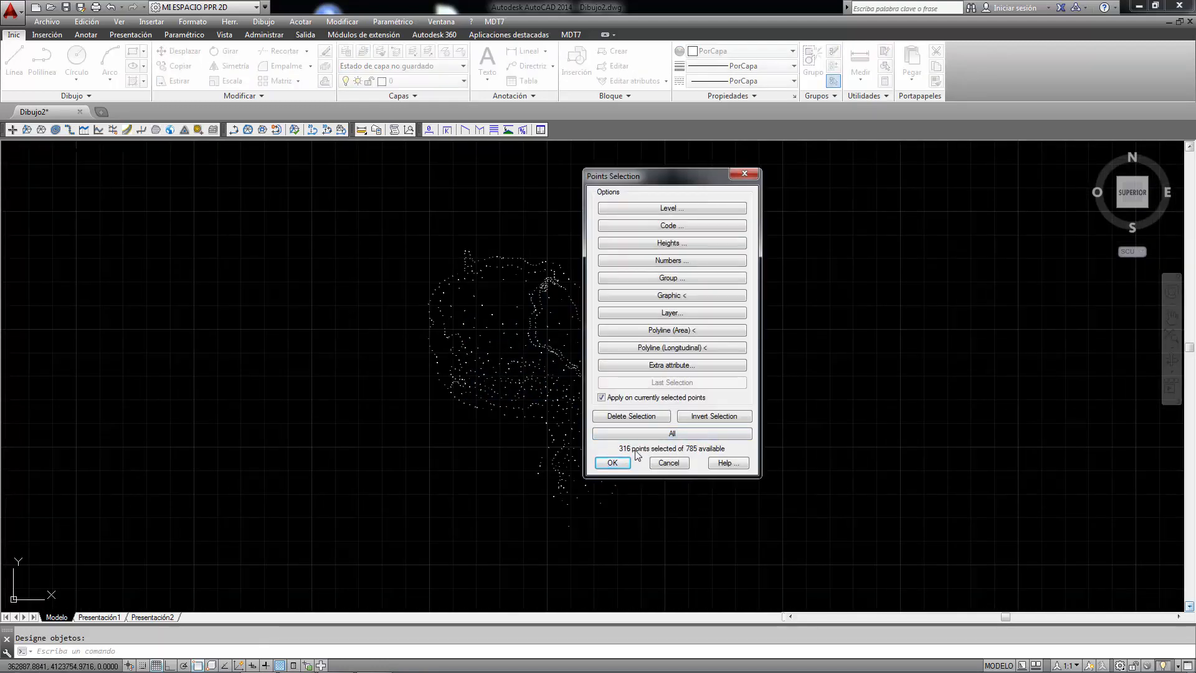
{"action": "left_click", "coordinate": [667, 462]}
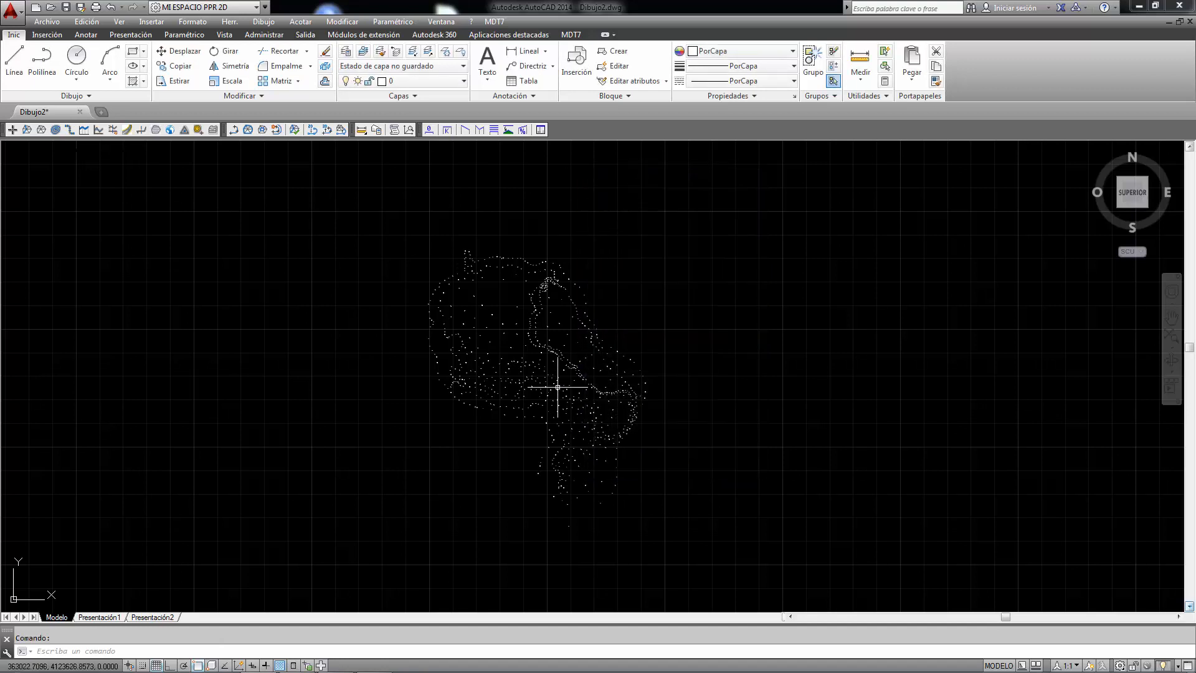
- Start a new point group in the MDT7 points groups and name it High Slope
{"action": "scroll", "coordinate": [489, 376], "scroll_direction": "up", "scroll_amount": 5}
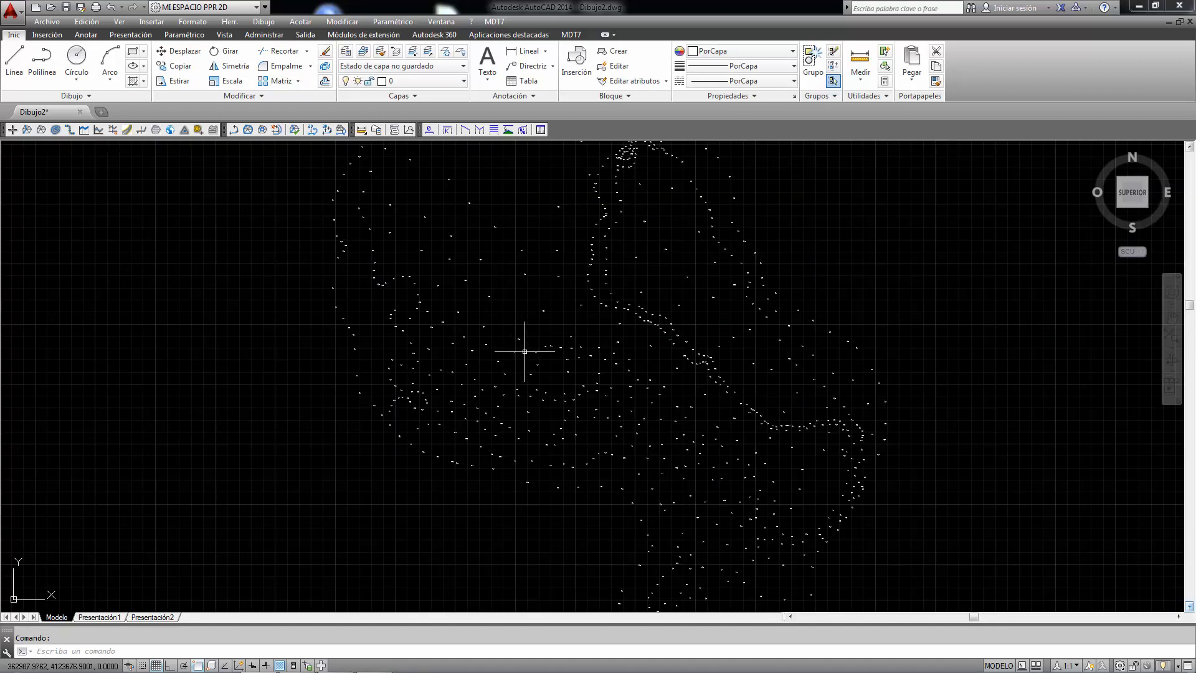
{"action": "scroll", "coordinate": [399, 339], "scroll_direction": "up", "scroll_amount": 6}
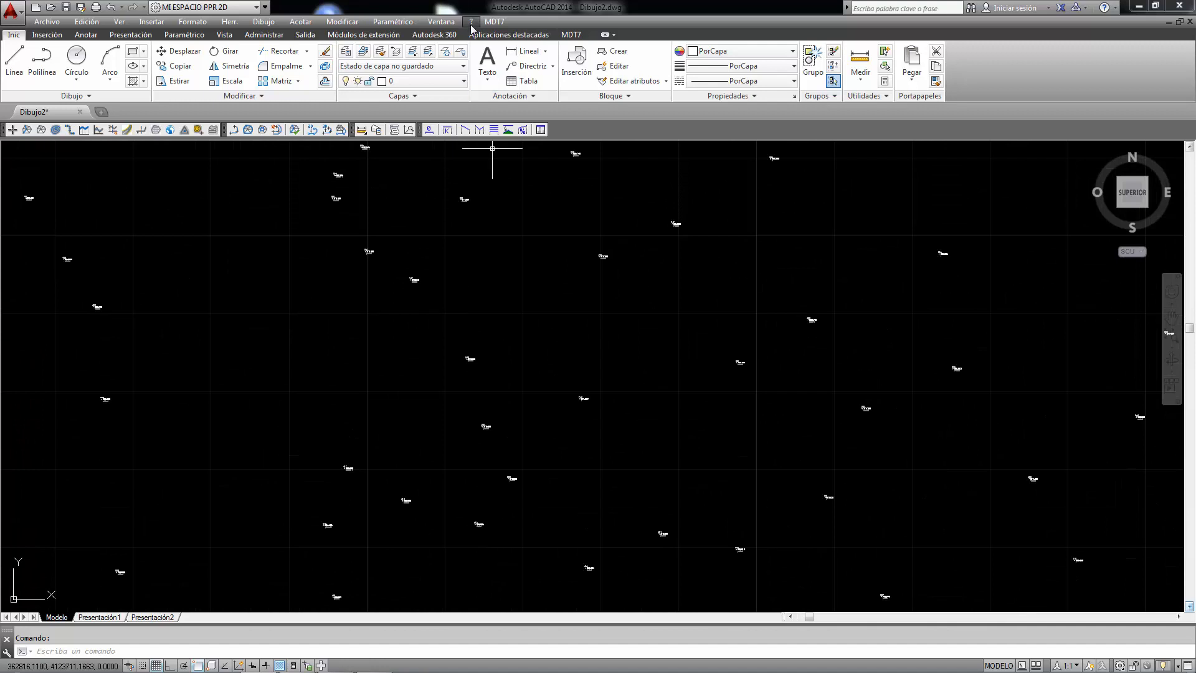
{"action": "left_click", "coordinate": [494, 22]}
{"action": "mouse_move", "coordinate": [521, 89]}
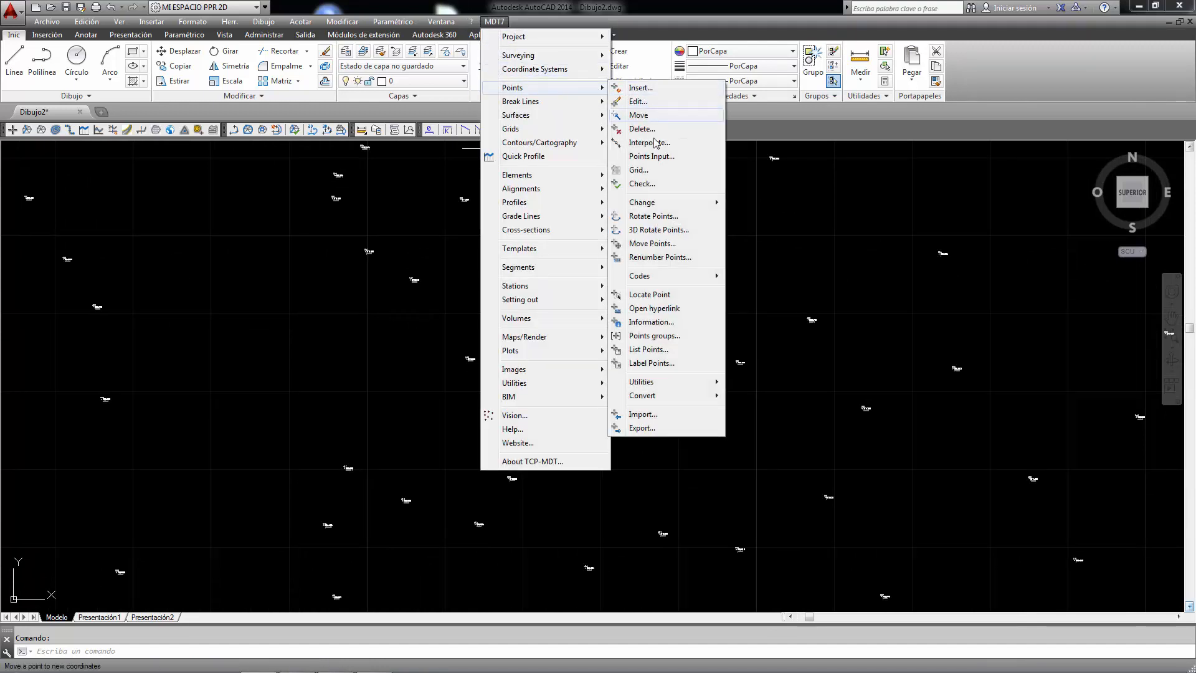
{"action": "left_click", "coordinate": [646, 338]}
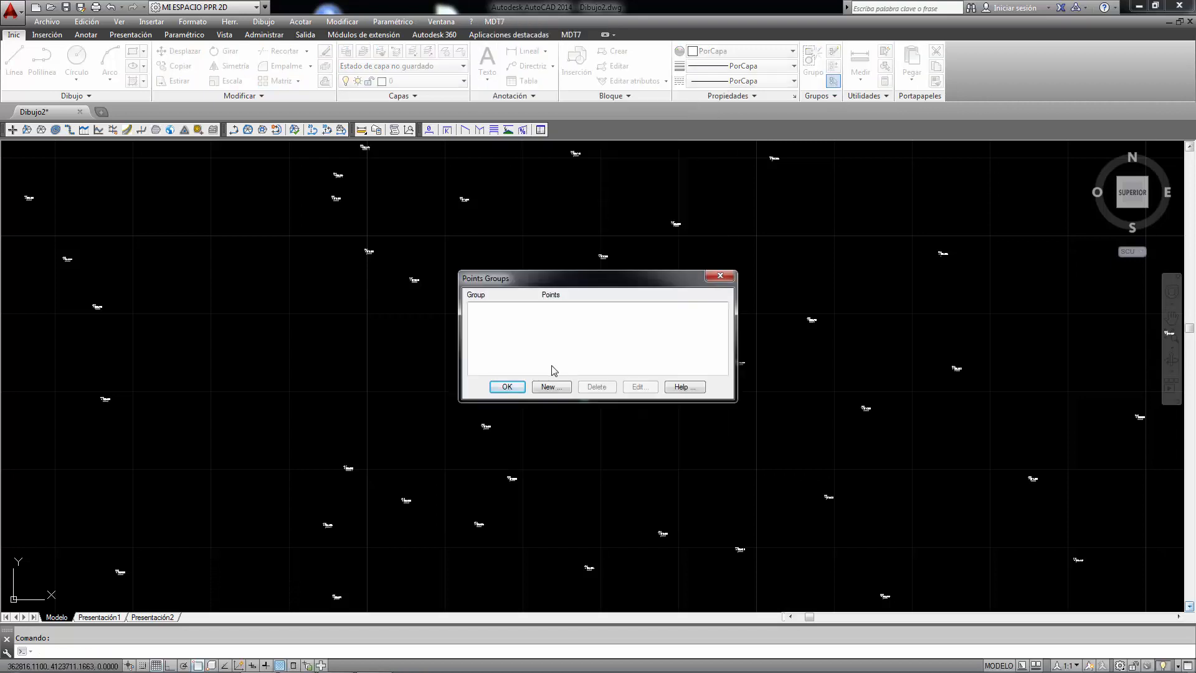
{"action": "left_click", "coordinate": [550, 386]}
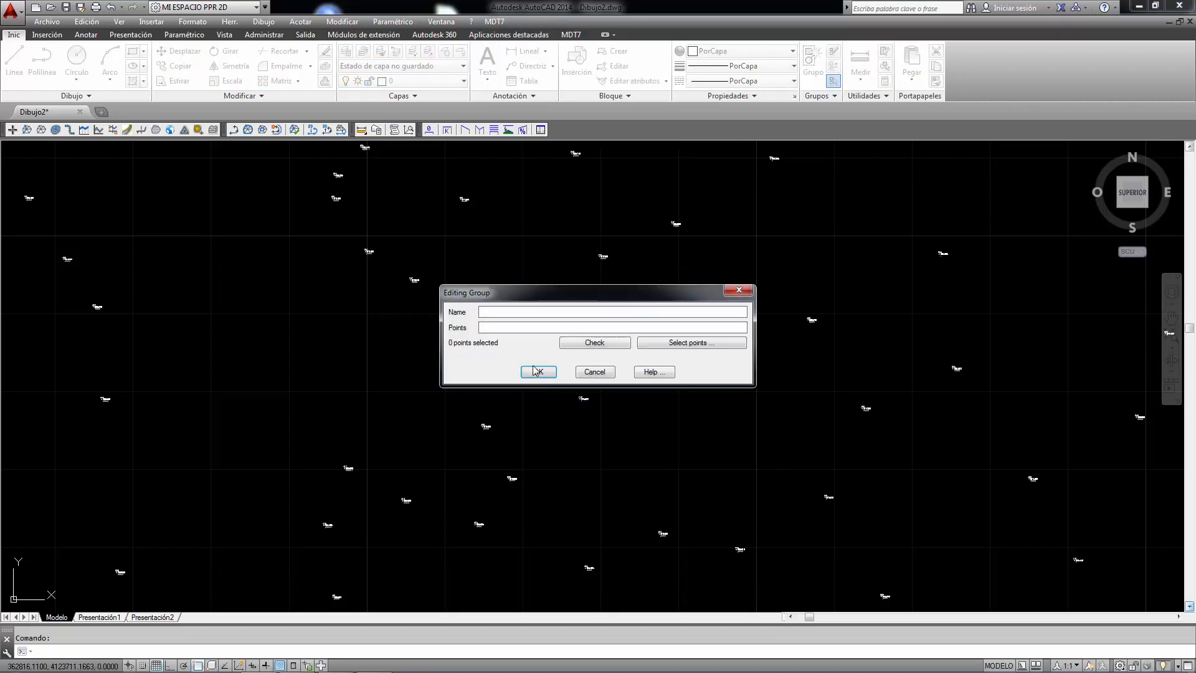
{"action": "type", "text": "High Slope"}
- Fill the High Slope group with the points coded ctalud on the drawing, and save the group
{"action": "left_click", "coordinate": [681, 347]}
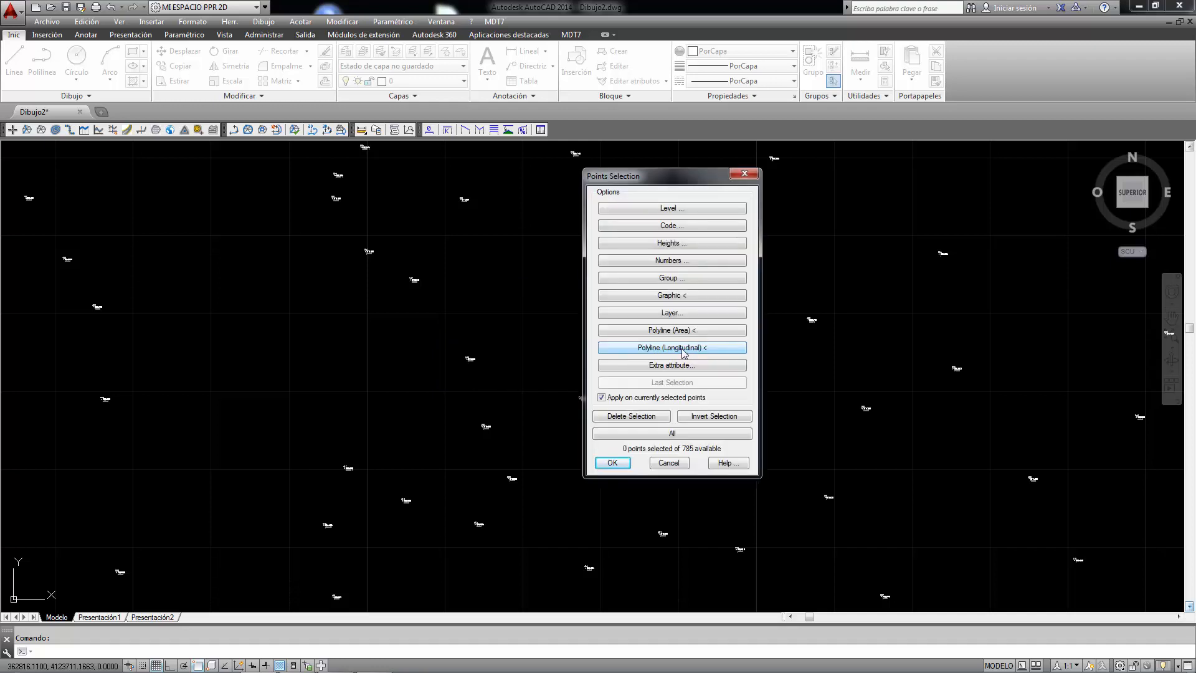
{"action": "left_click", "coordinate": [681, 315]}
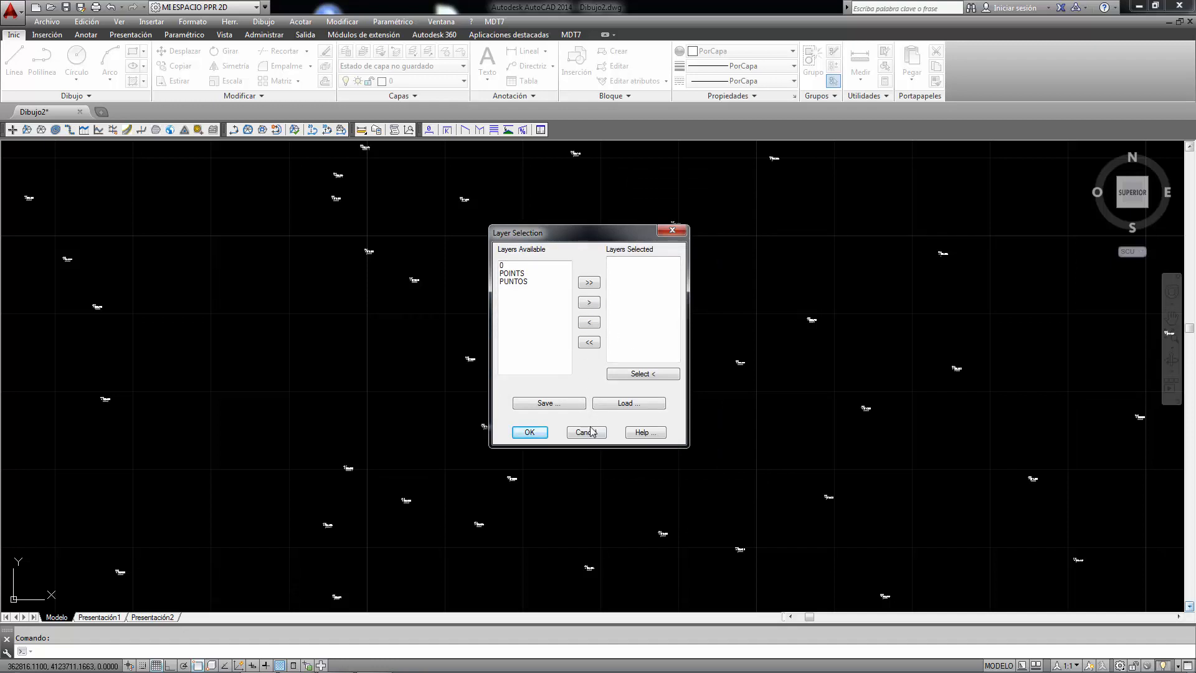
{"action": "left_click", "coordinate": [585, 432]}
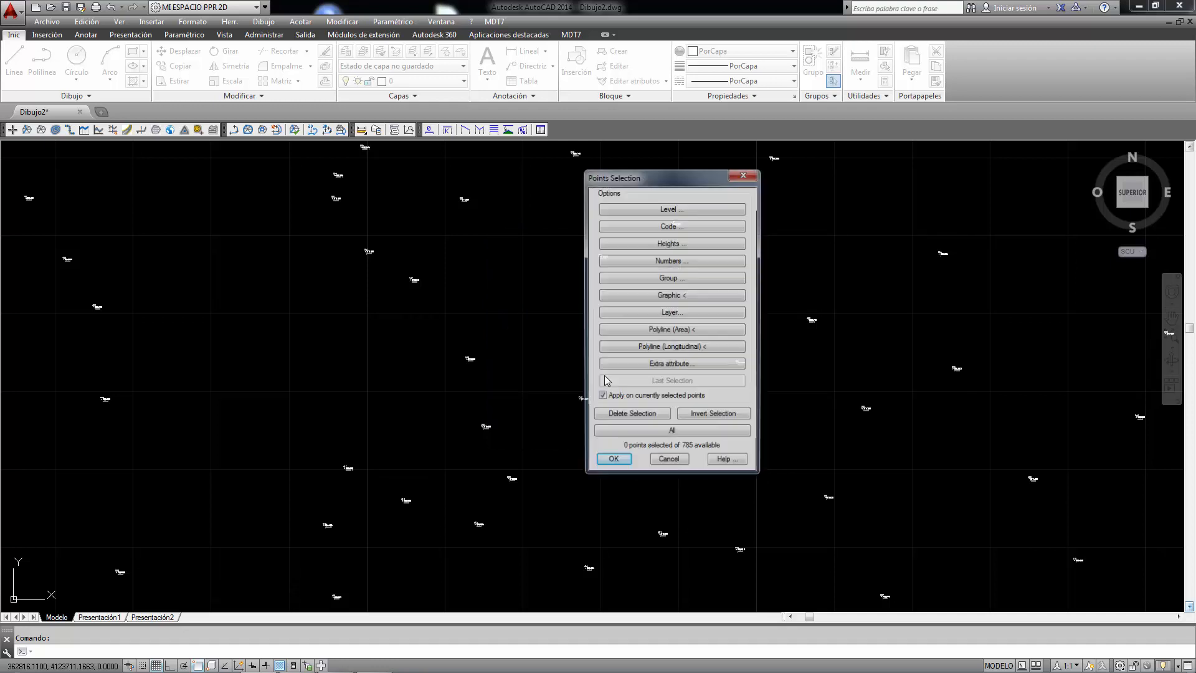
{"action": "left_click", "coordinate": [663, 226]}
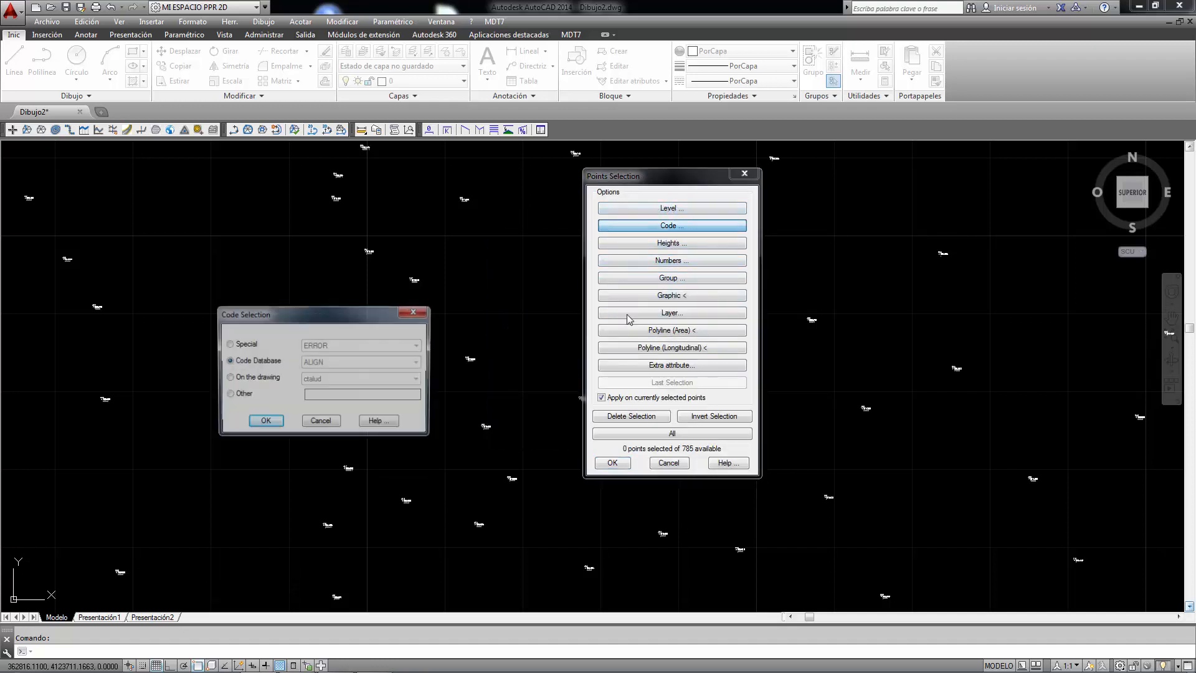
{"action": "left_click_drag", "start_coordinate": [355, 319], "coordinate": [772, 246]}
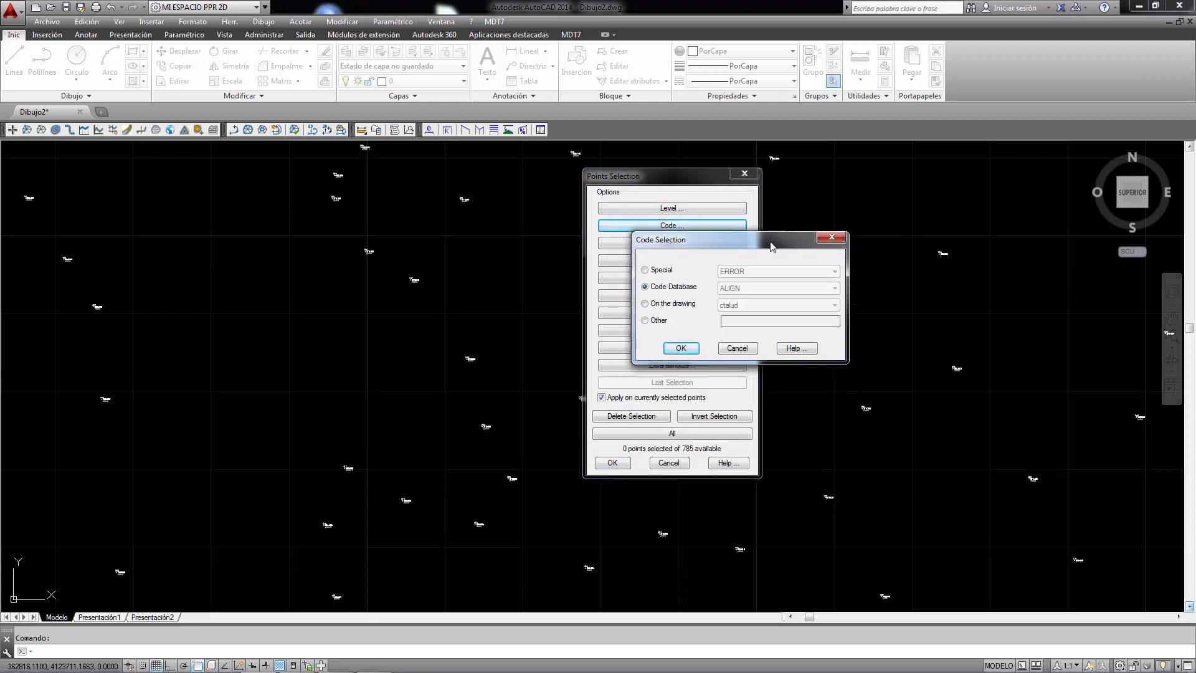
{"action": "left_click", "coordinate": [645, 304]}
{"action": "left_click", "coordinate": [754, 306]}
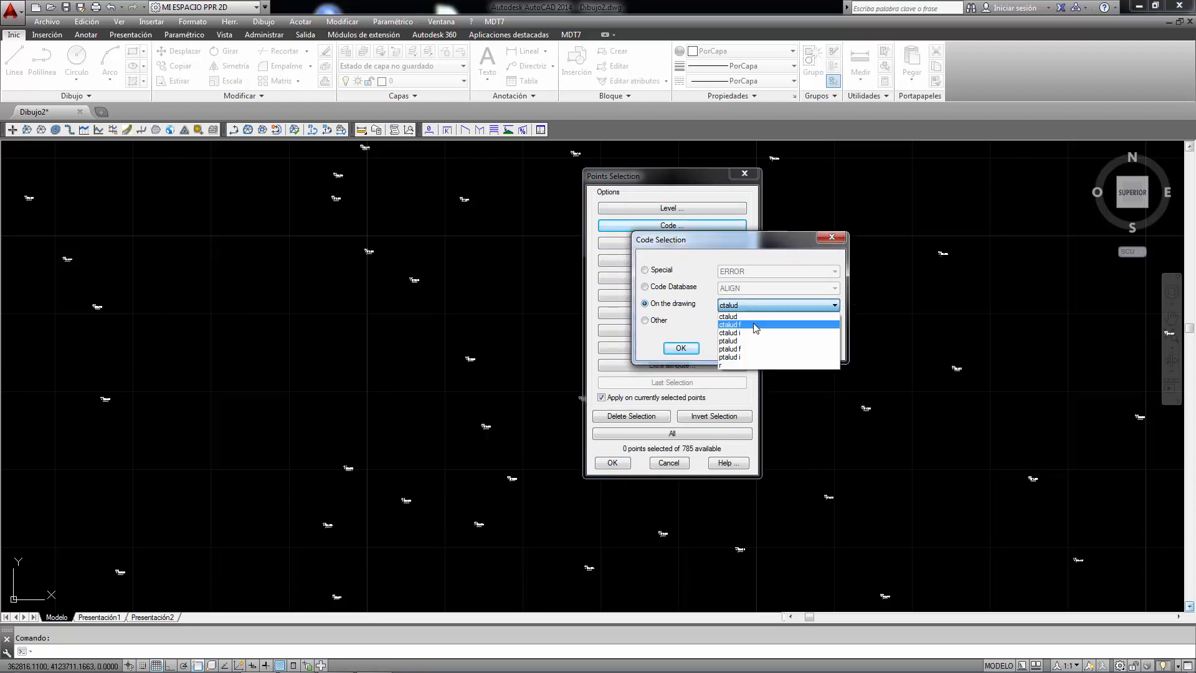
{"action": "left_click", "coordinate": [745, 317]}
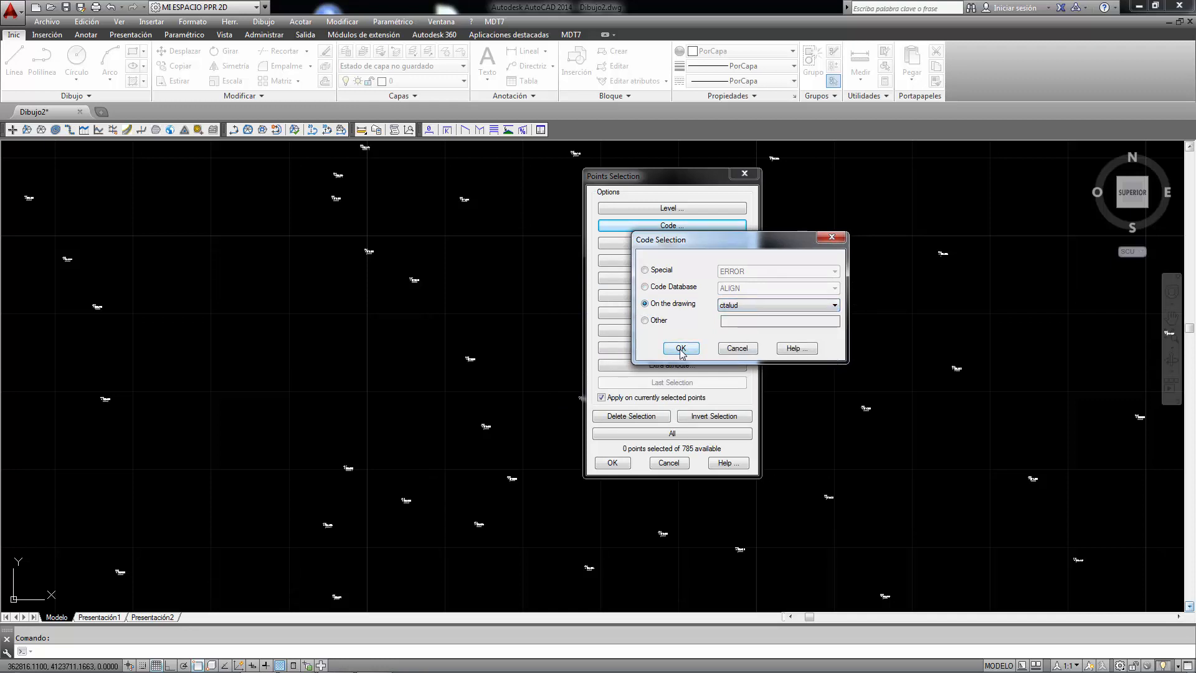
{"action": "left_click", "coordinate": [680, 349]}
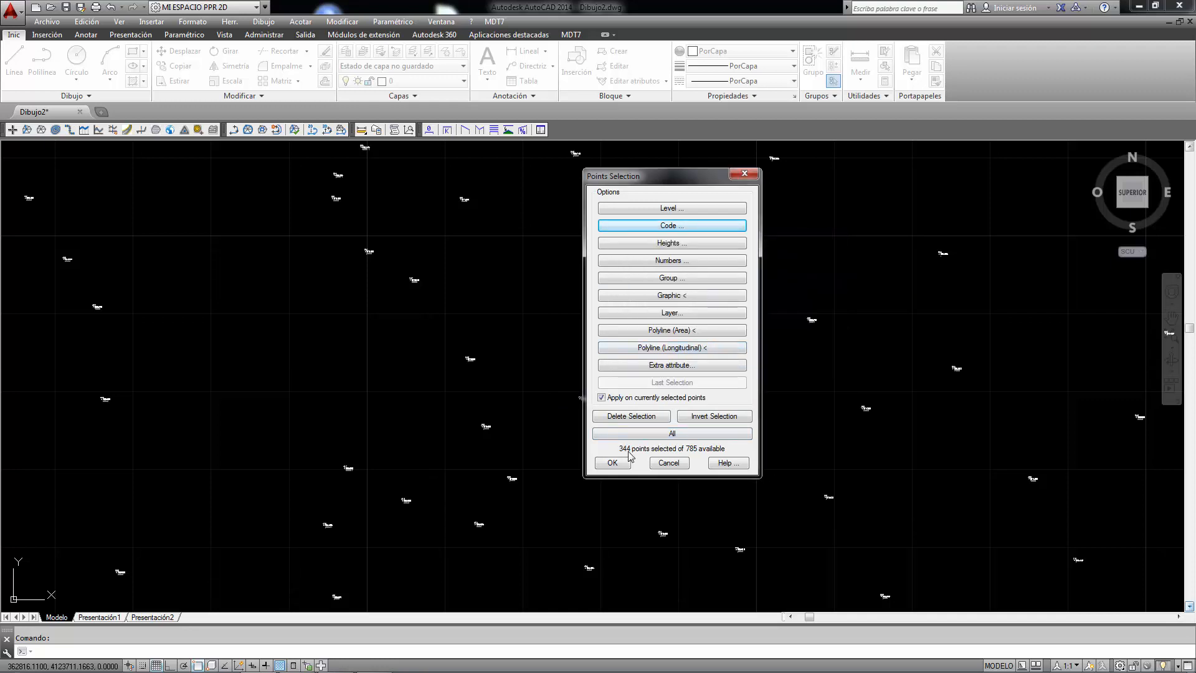
{"action": "left_click", "coordinate": [612, 464]}
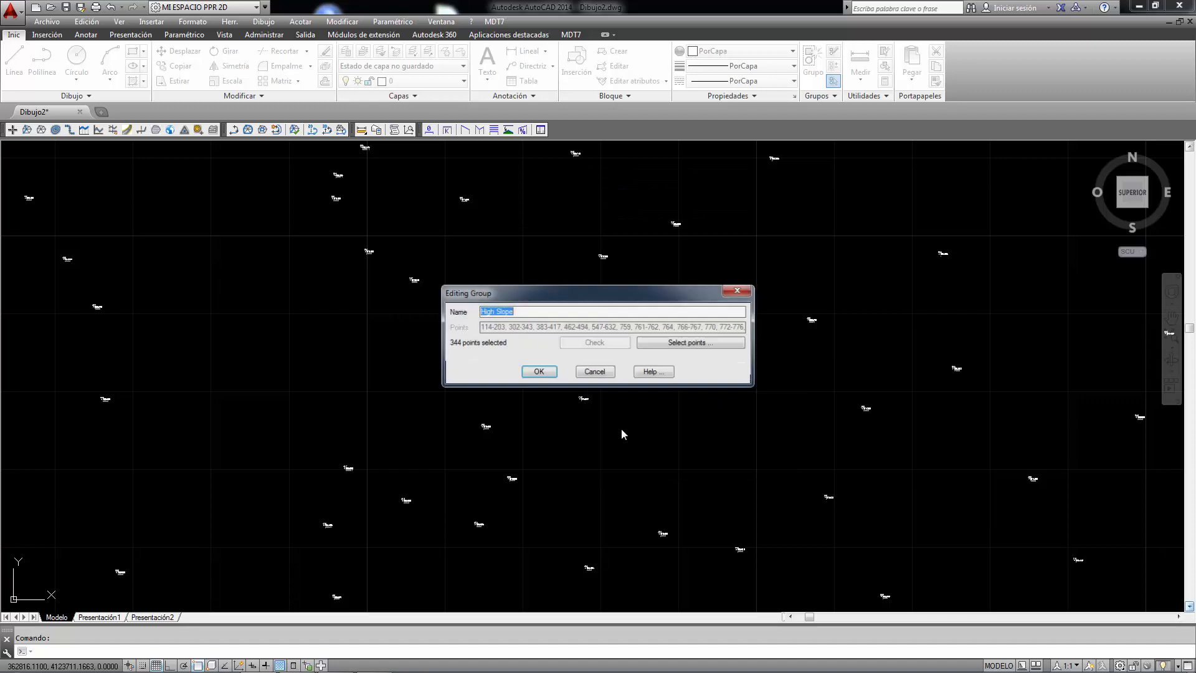
{"action": "left_click", "coordinate": [538, 373]}
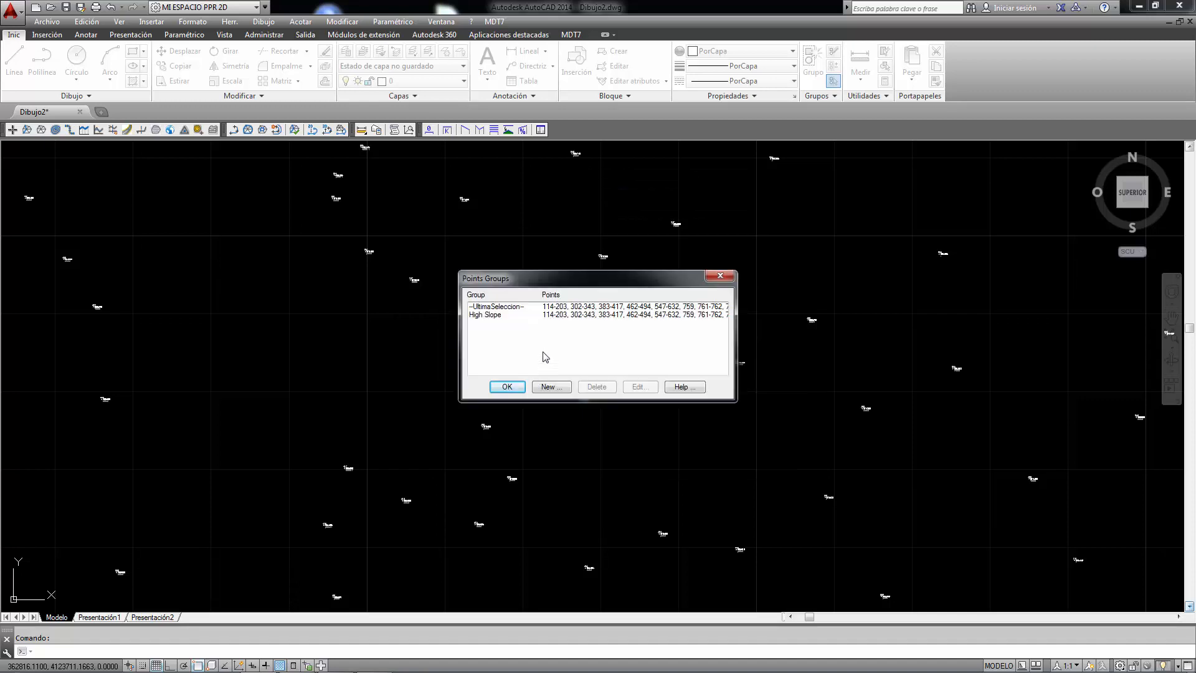
- Create a second point group named Low Slope from the points coded ptalud on the drawing, and close the groups list
{"action": "left_click", "coordinate": [549, 387]}
{"action": "type", "text": "L"}
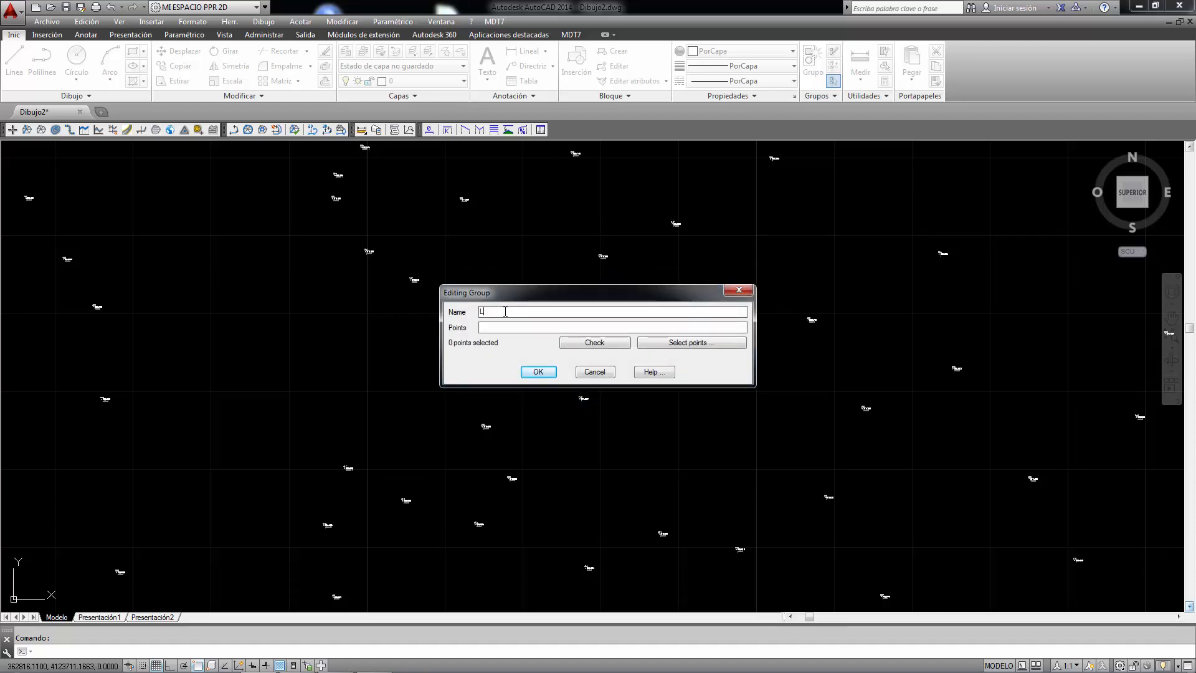
{"action": "type", "text": "ow Slope"}
{"action": "left_click", "coordinate": [689, 342]}
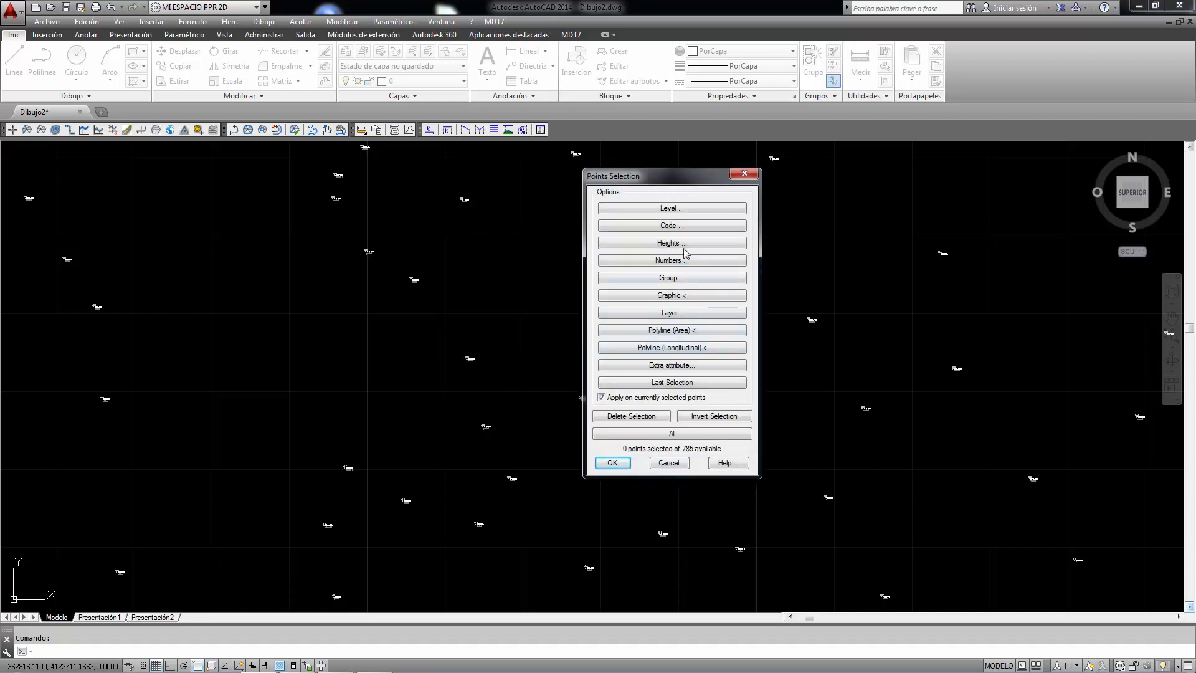
{"action": "left_click", "coordinate": [673, 230]}
{"action": "left_click", "coordinate": [772, 305]}
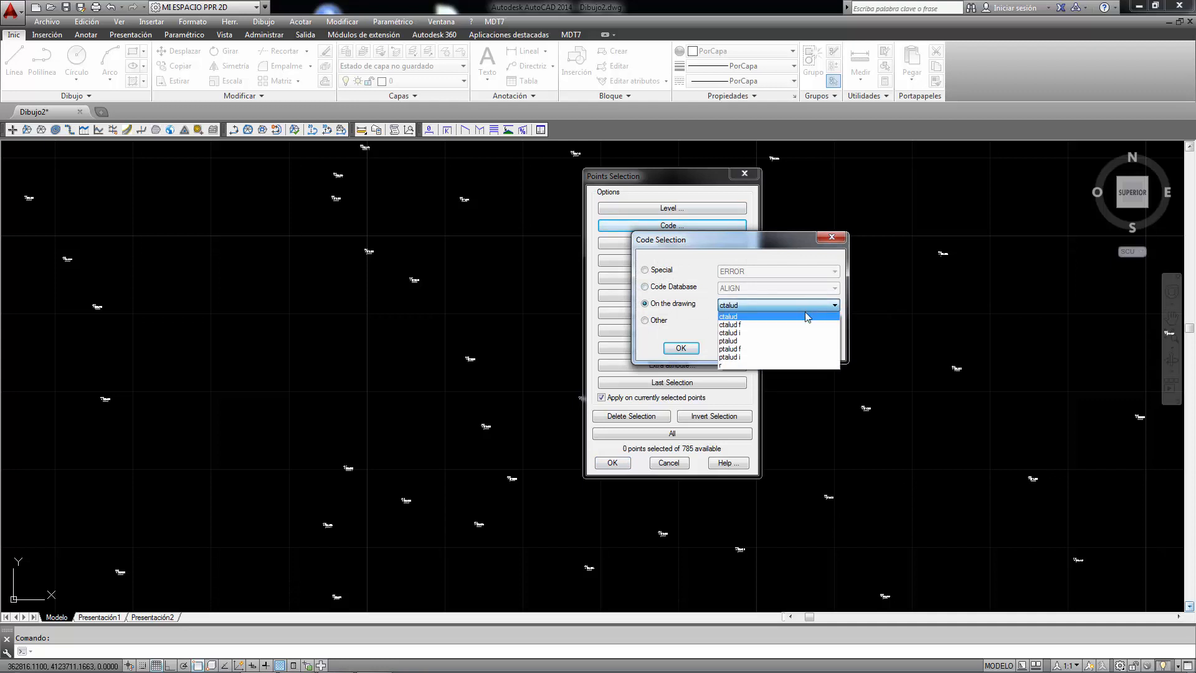
{"action": "left_click", "coordinate": [769, 341]}
{"action": "left_click", "coordinate": [681, 348]}
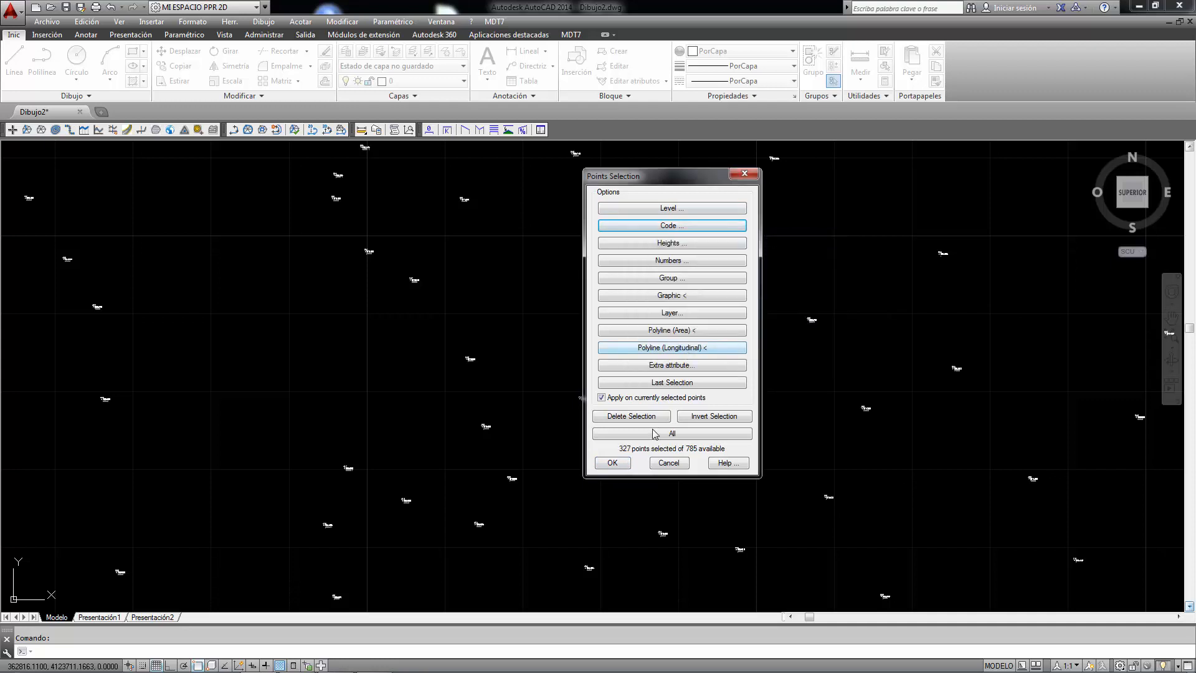
{"action": "left_click", "coordinate": [622, 463]}
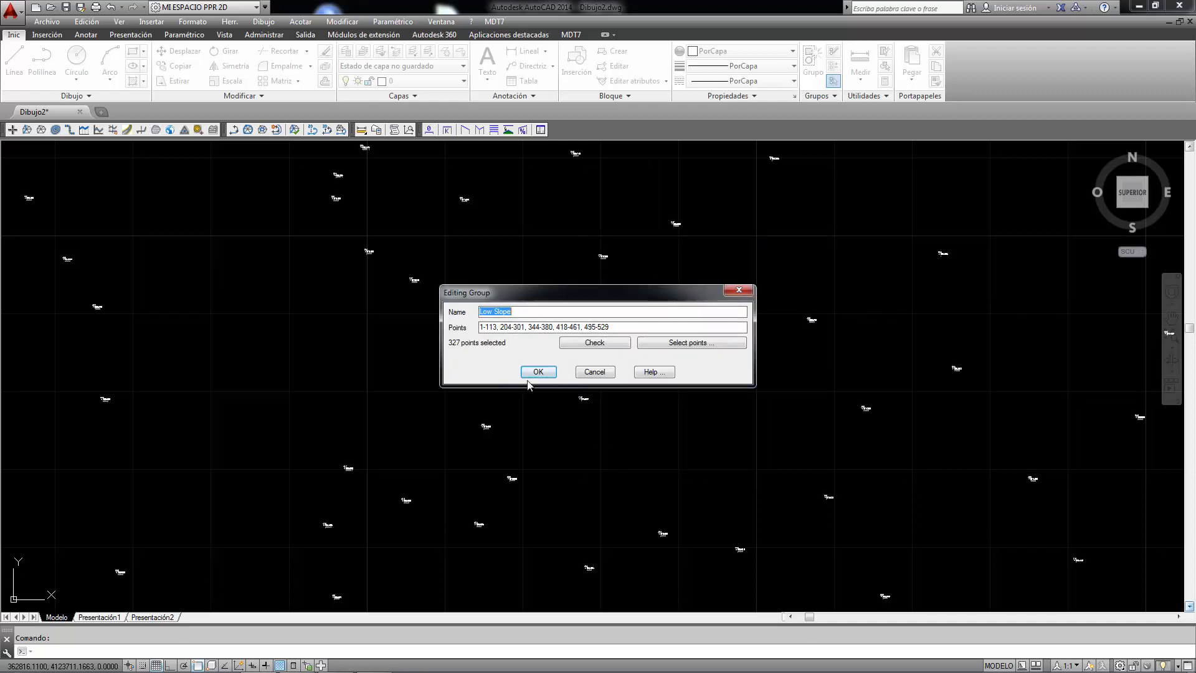
{"action": "left_click", "coordinate": [539, 386]}
{"action": "left_click", "coordinate": [508, 386]}
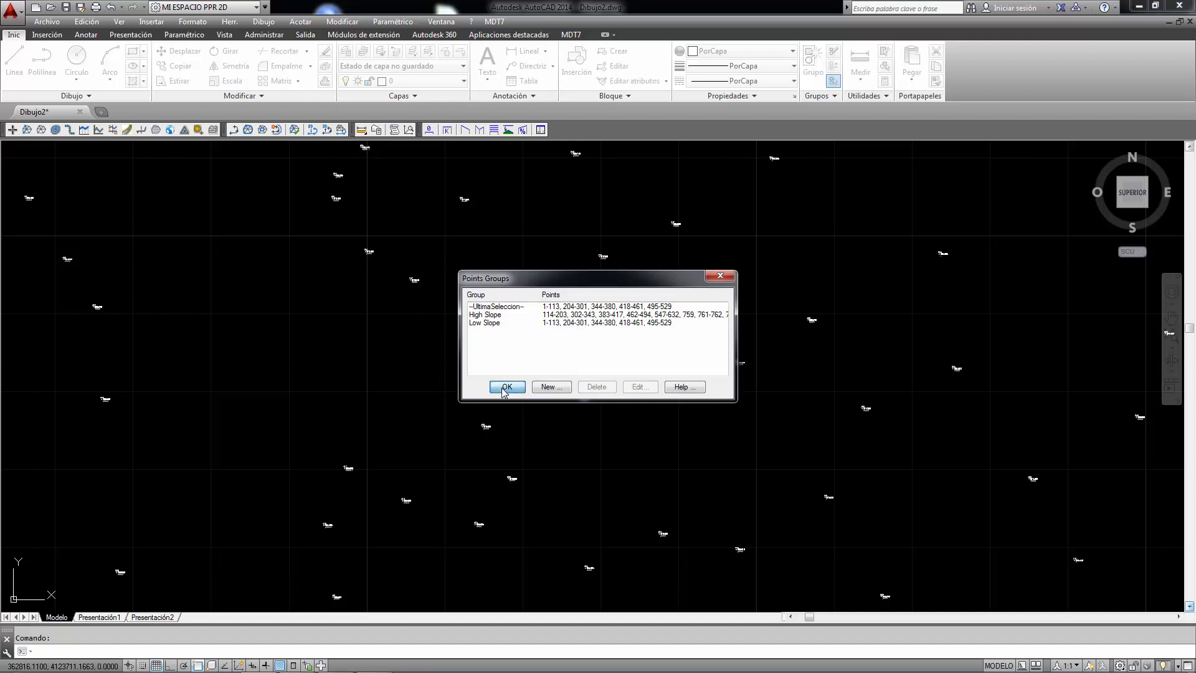
- Begin a point format change as per groups for all points and open the group format settings
{"action": "left_click", "coordinate": [495, 21]}
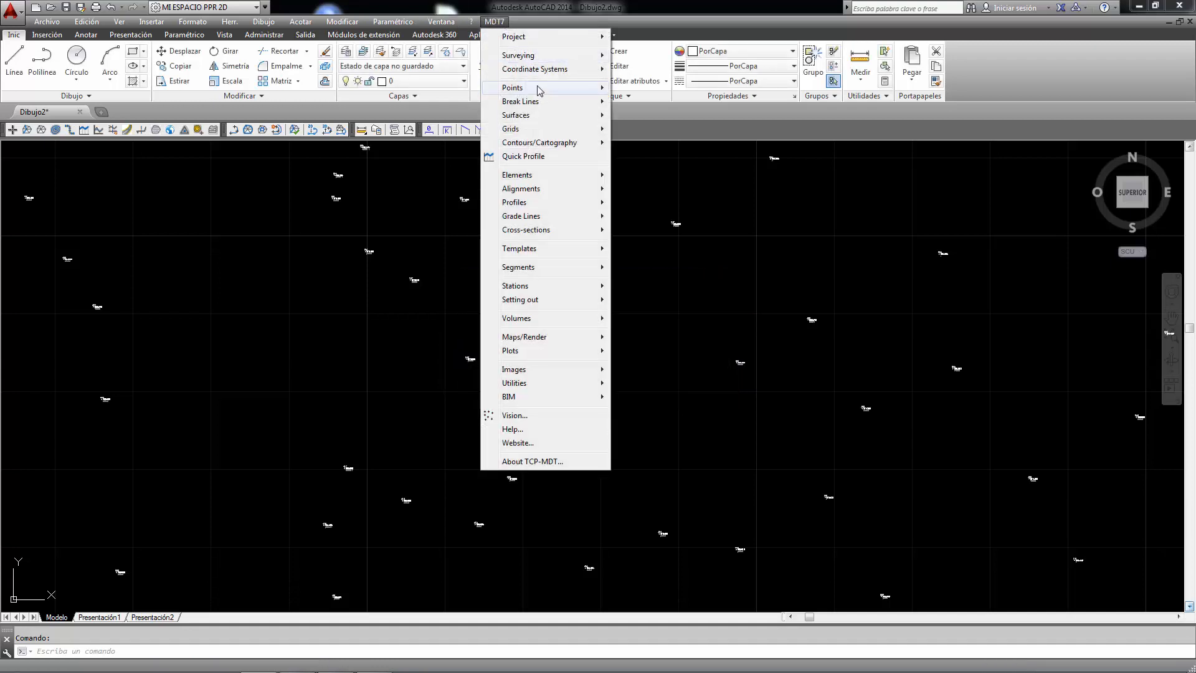
{"action": "mouse_move", "coordinate": [537, 93]}
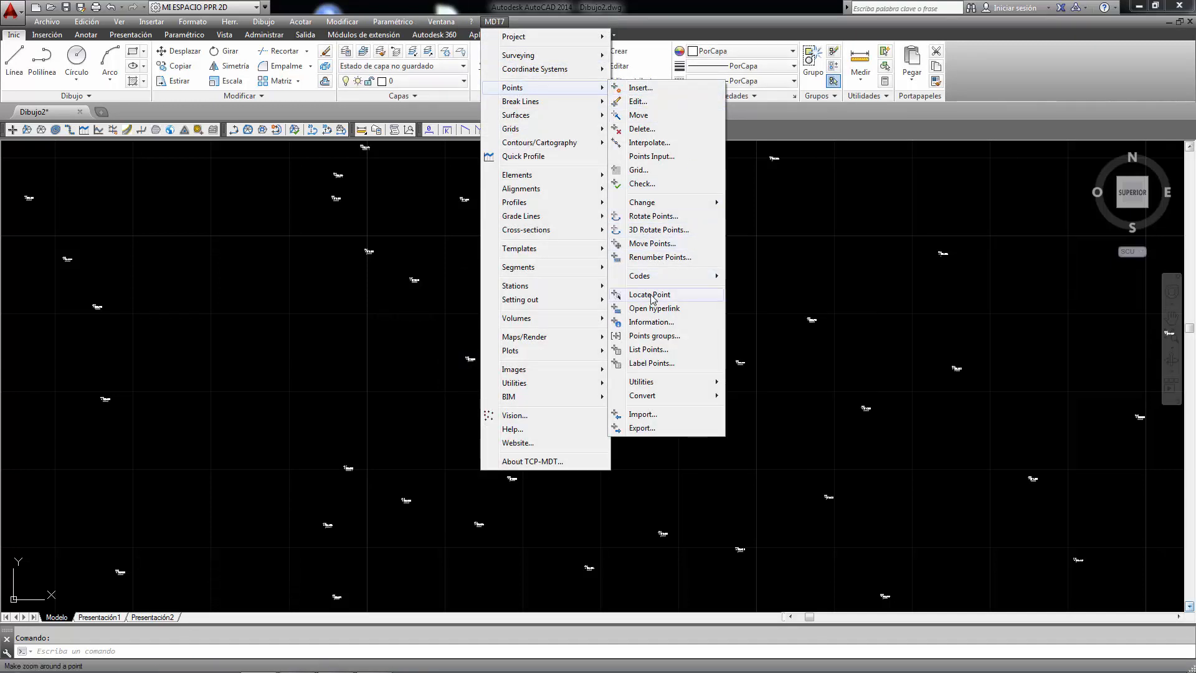
{"action": "mouse_move", "coordinate": [648, 208]}
{"action": "left_click", "coordinate": [804, 276]}
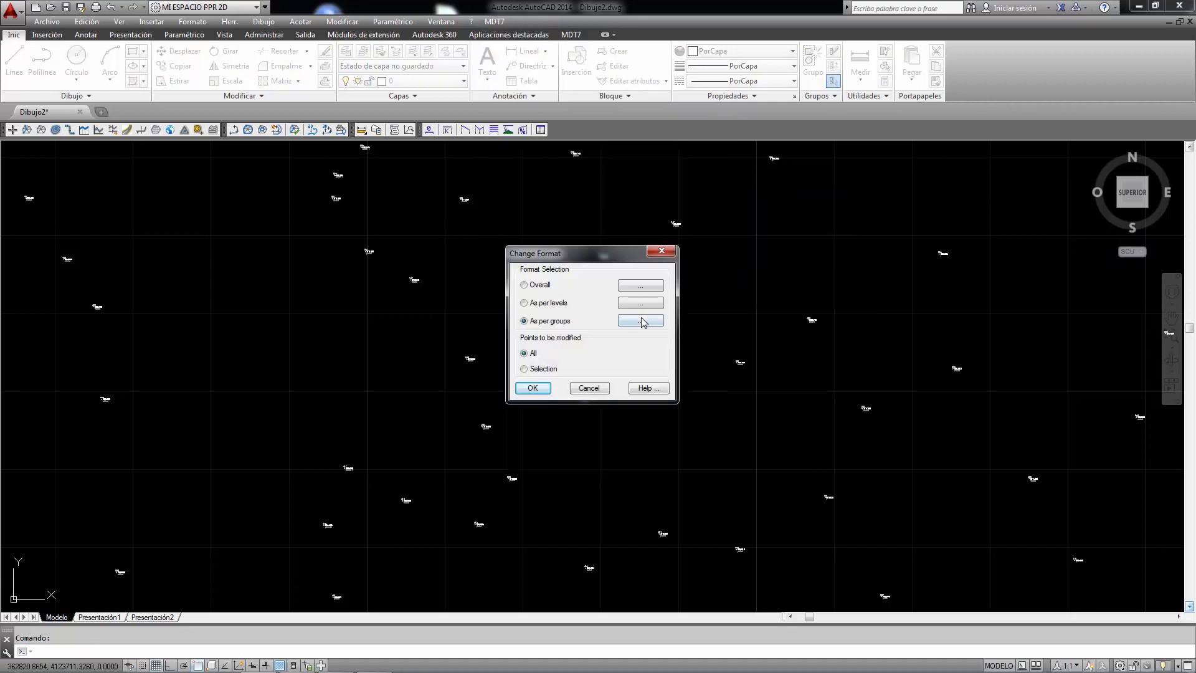
{"action": "left_click", "coordinate": [637, 322]}
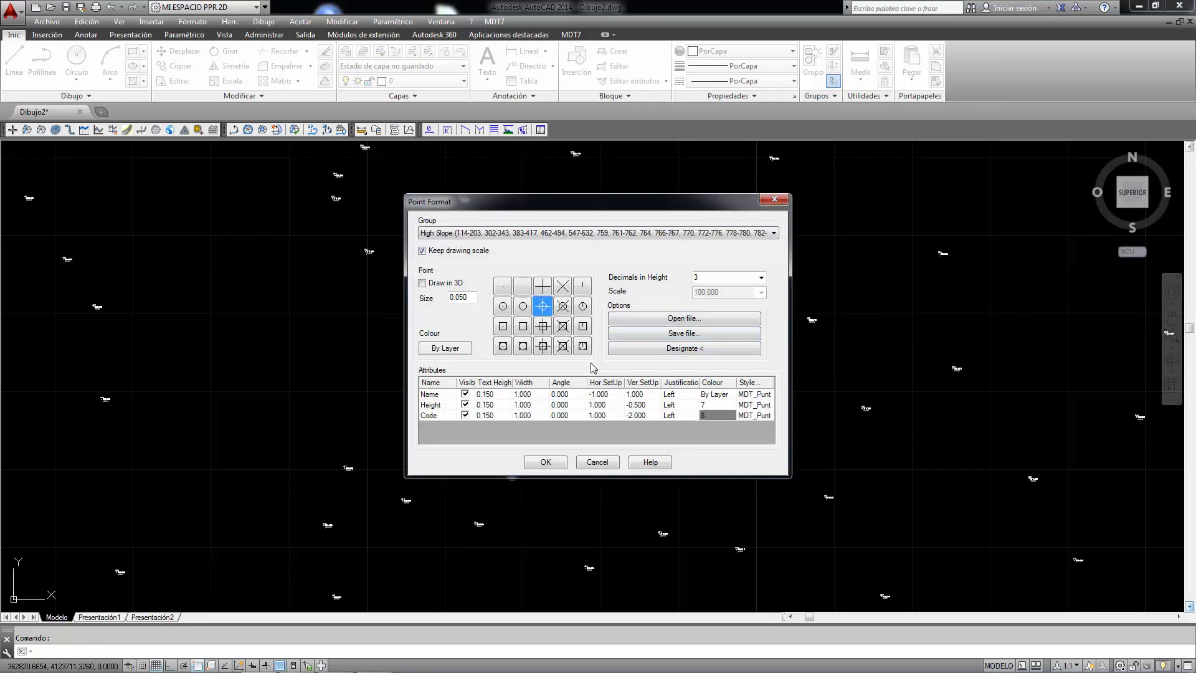
- Give the High Slope group the point symbol with a cross inside both circle and square, coloured red
{"action": "left_click", "coordinate": [499, 232]}
{"action": "left_click", "coordinate": [467, 249]}
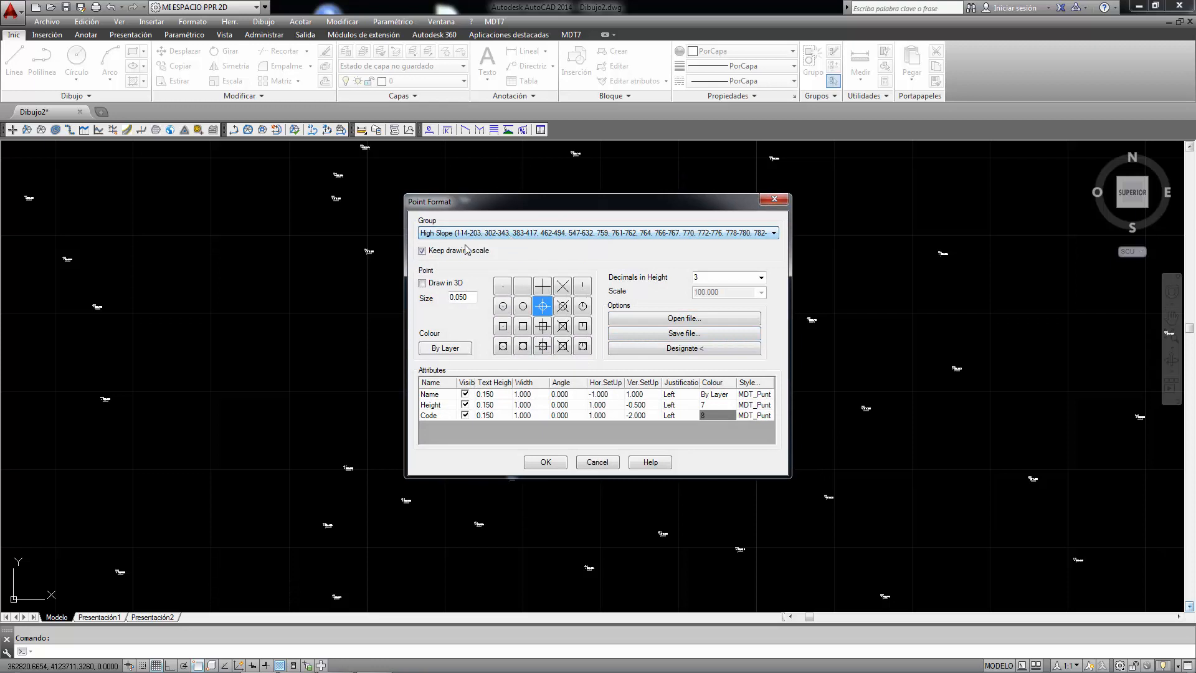
{"action": "left_click", "coordinate": [543, 346]}
{"action": "left_click", "coordinate": [455, 352]}
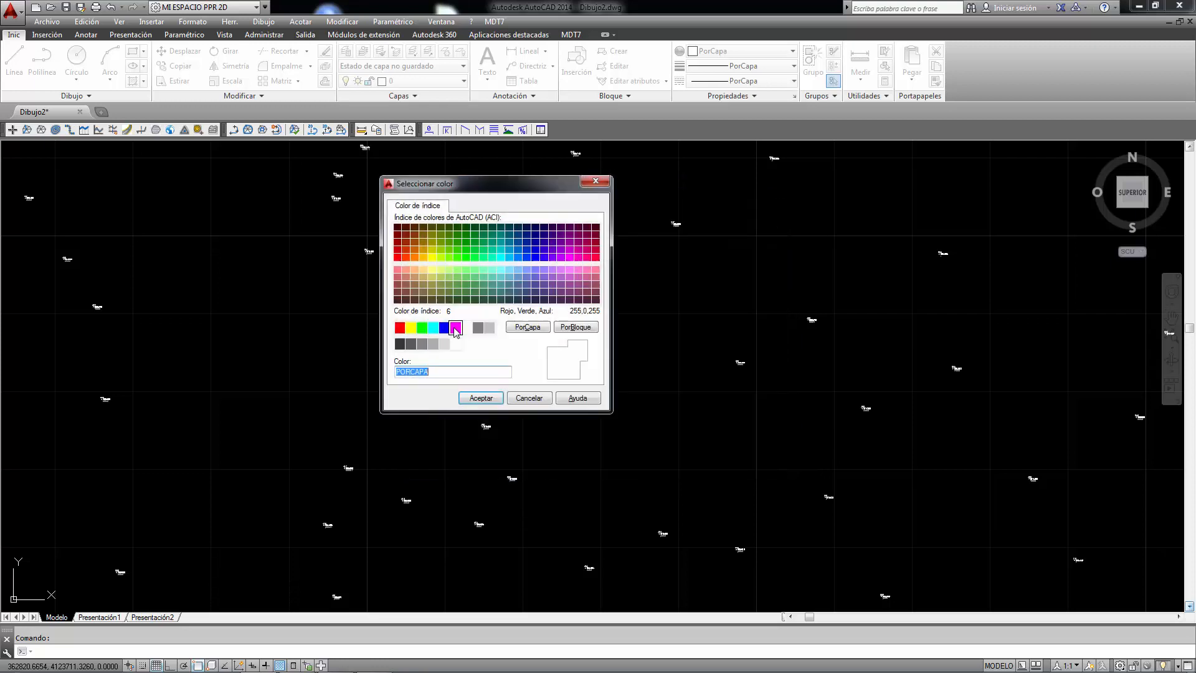
{"action": "left_click", "coordinate": [400, 327]}
{"action": "left_click", "coordinate": [481, 397]}
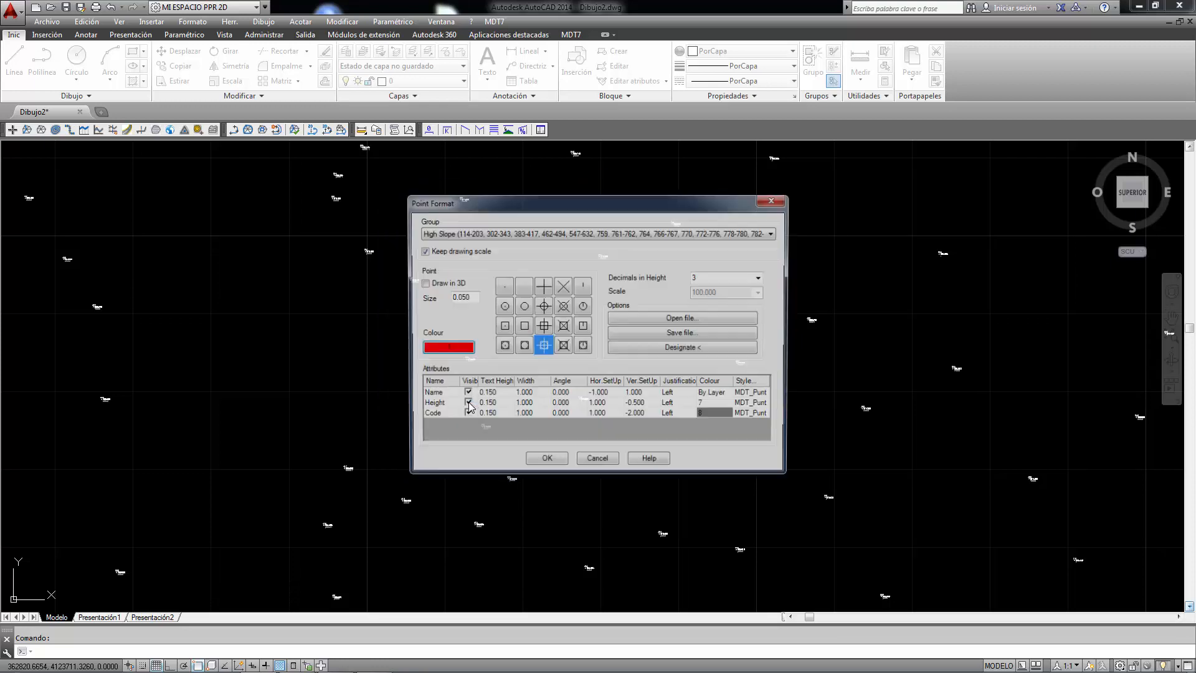
- Set the colour of the High Slope group's Height attribute to red
{"action": "left_click", "coordinate": [708, 406]}
{"action": "left_click", "coordinate": [708, 406]}
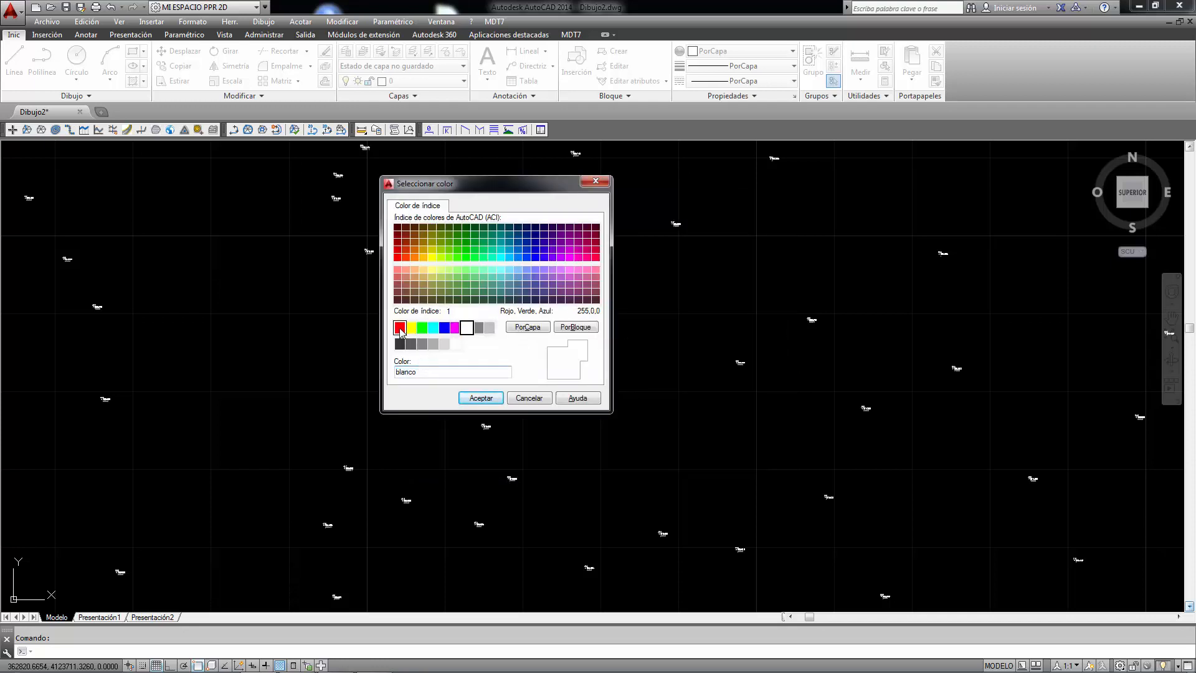
{"action": "left_click", "coordinate": [400, 327]}
{"action": "left_click", "coordinate": [481, 397]}
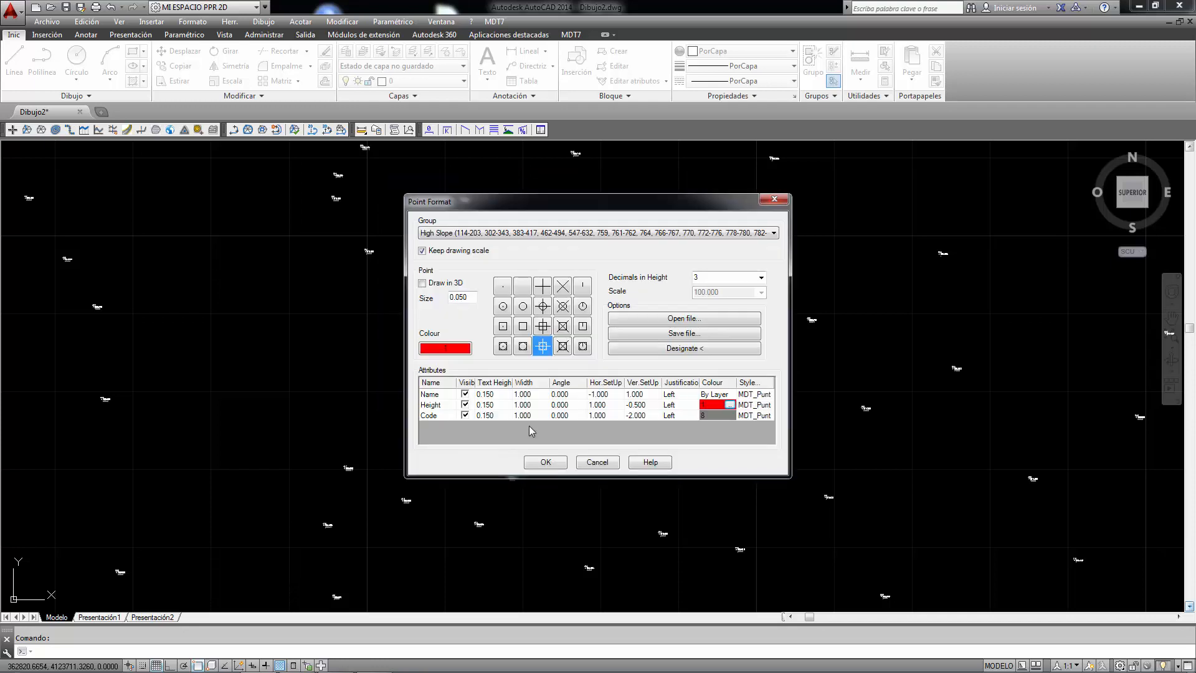
- Give the Low Slope group the circle point symbol crossed by an X, with magenta as the point colour
{"action": "left_click", "coordinate": [572, 235]}
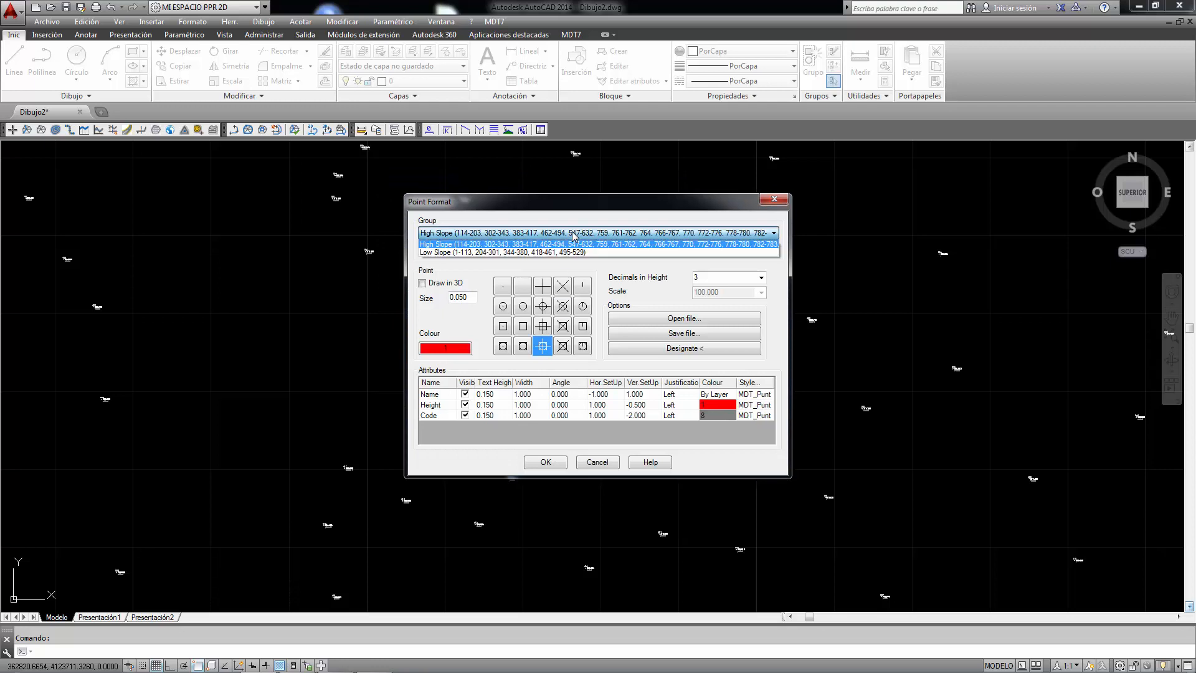
{"action": "left_click", "coordinate": [486, 252]}
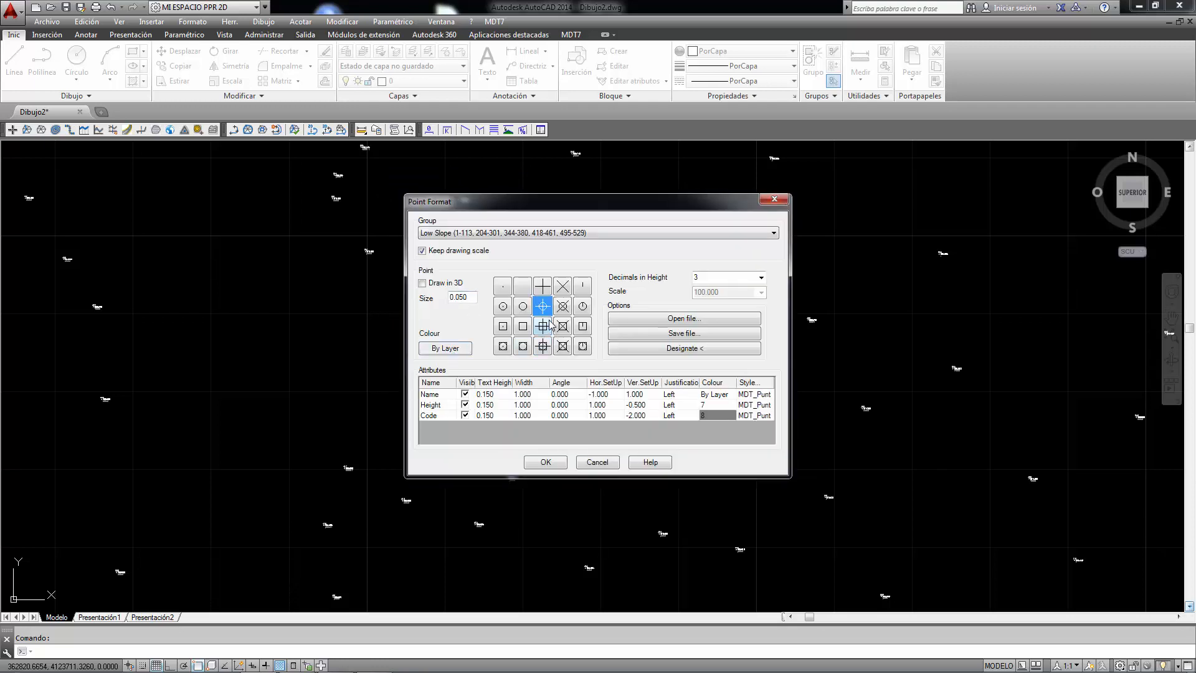
{"action": "left_click", "coordinate": [564, 307]}
{"action": "left_click", "coordinate": [460, 351]}
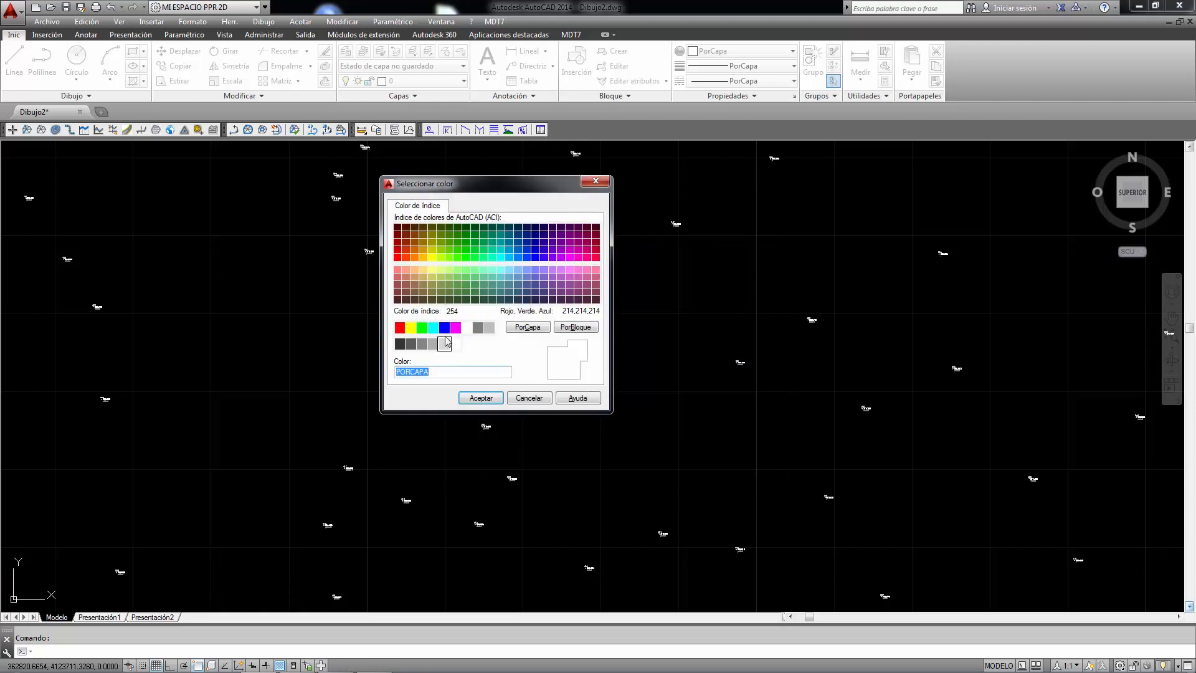
{"action": "left_click", "coordinate": [458, 324]}
{"action": "left_click", "coordinate": [484, 390]}
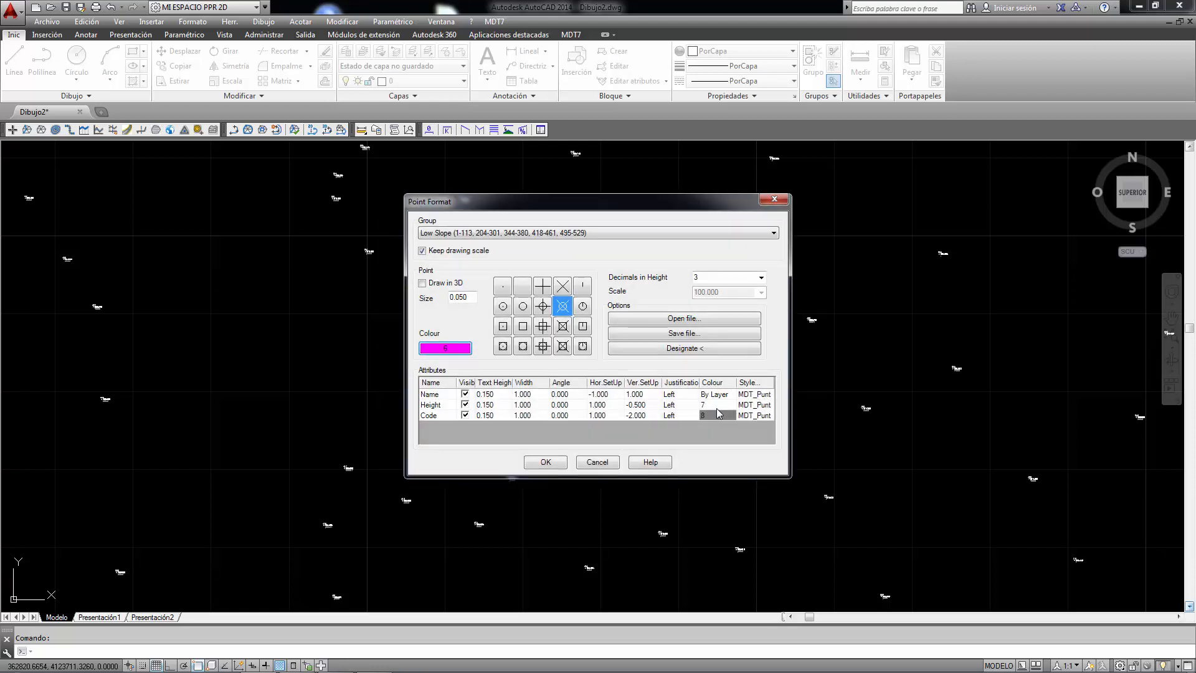
- Set the colour of the Low Slope group's Height attribute to magenta
{"action": "left_click", "coordinate": [723, 405]}
{"action": "left_click", "coordinate": [455, 332]}
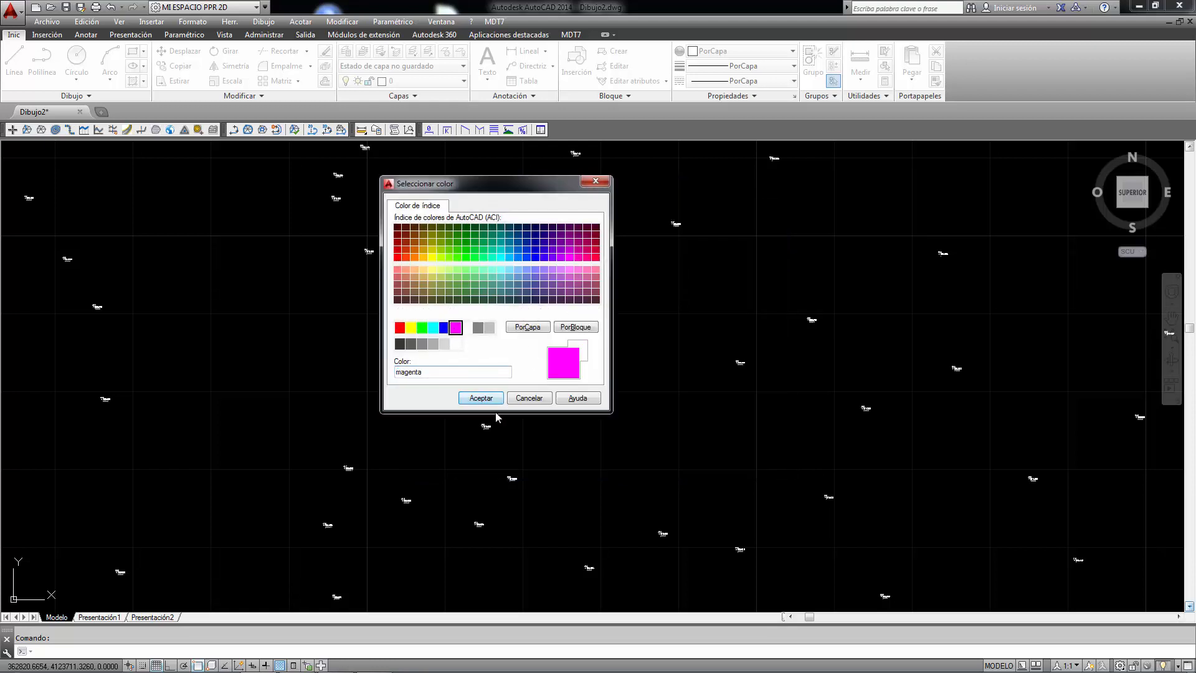
{"action": "left_click", "coordinate": [481, 397]}
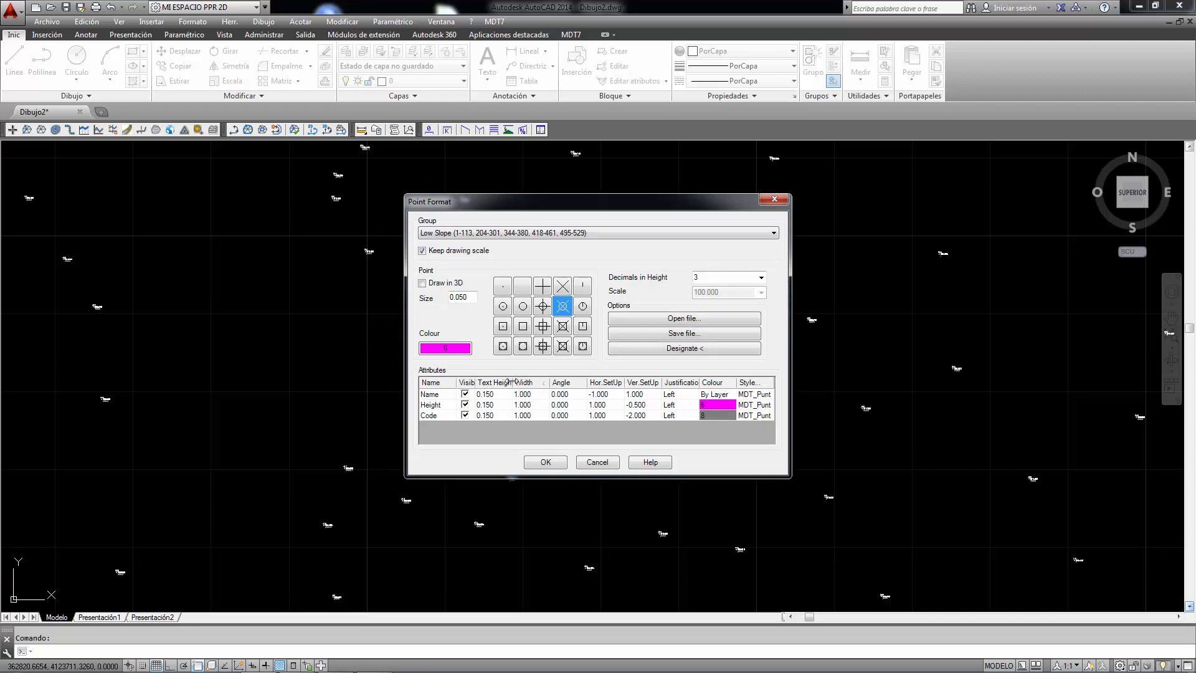
- Set the justification of the Low Slope group's Name, Height and Code attributes to Right
{"action": "left_click", "coordinate": [687, 396]}
{"action": "left_click", "coordinate": [691, 397]}
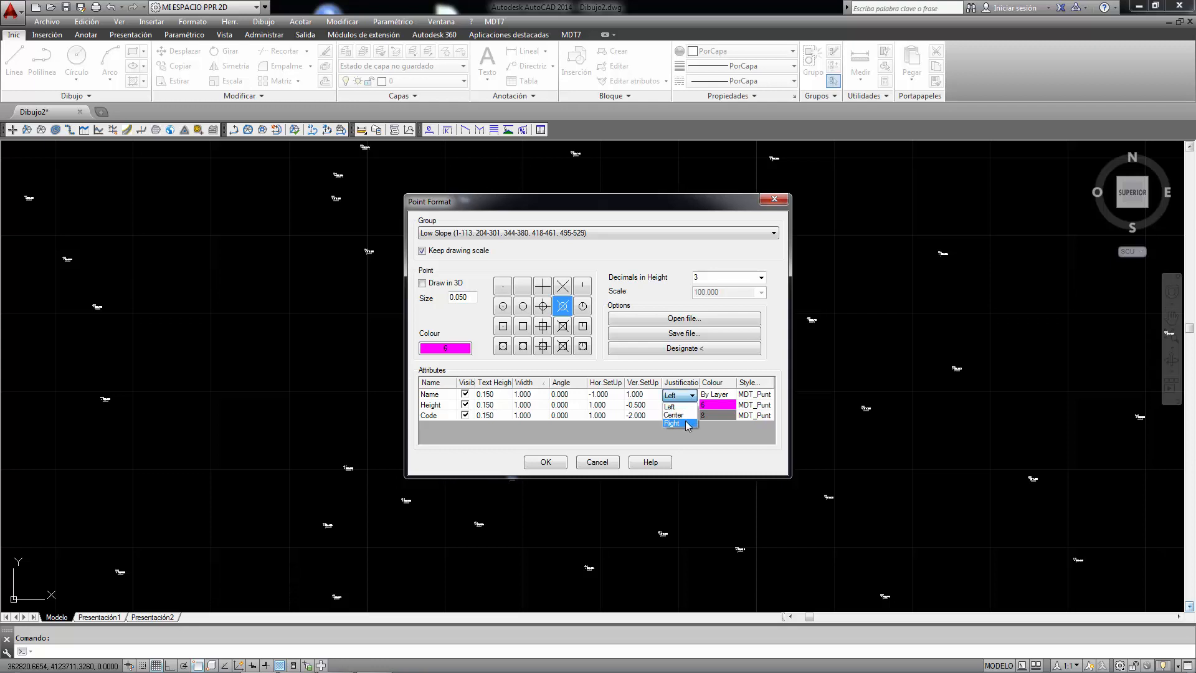
{"action": "left_click", "coordinate": [689, 425]}
{"action": "left_click", "coordinate": [692, 407]}
{"action": "left_click", "coordinate": [692, 407]}
{"action": "left_click", "coordinate": [688, 434]}
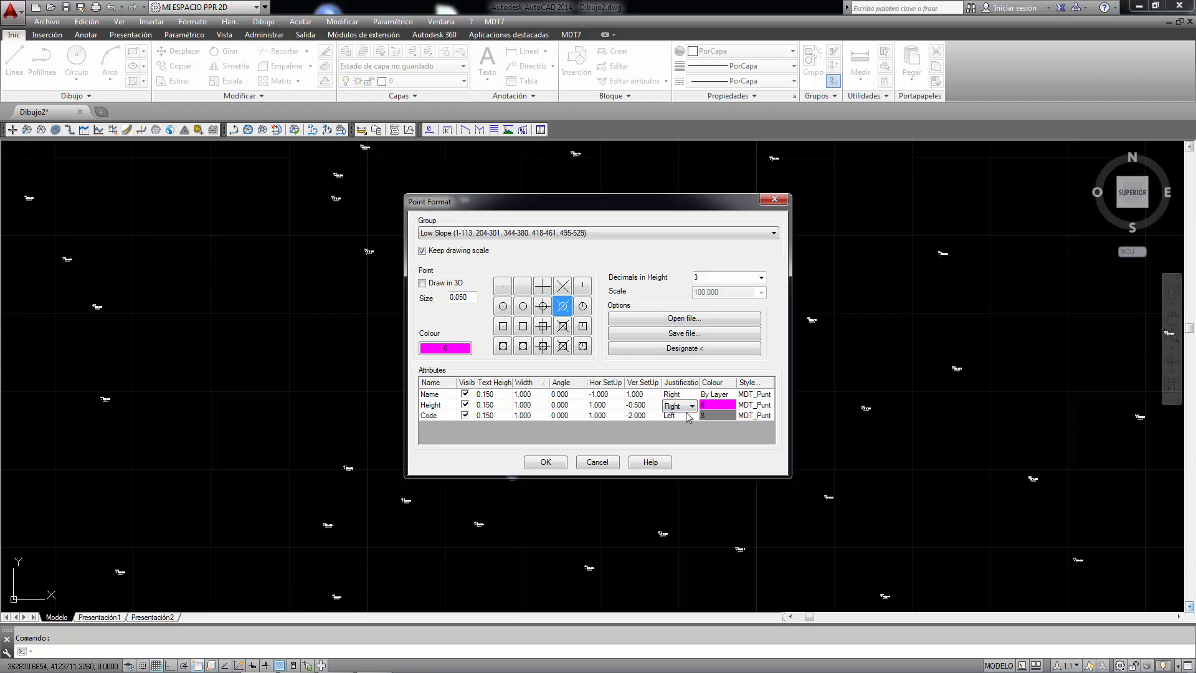
{"action": "left_click", "coordinate": [691, 407]}
{"action": "left_click", "coordinate": [687, 435]}
{"action": "left_click", "coordinate": [683, 417]}
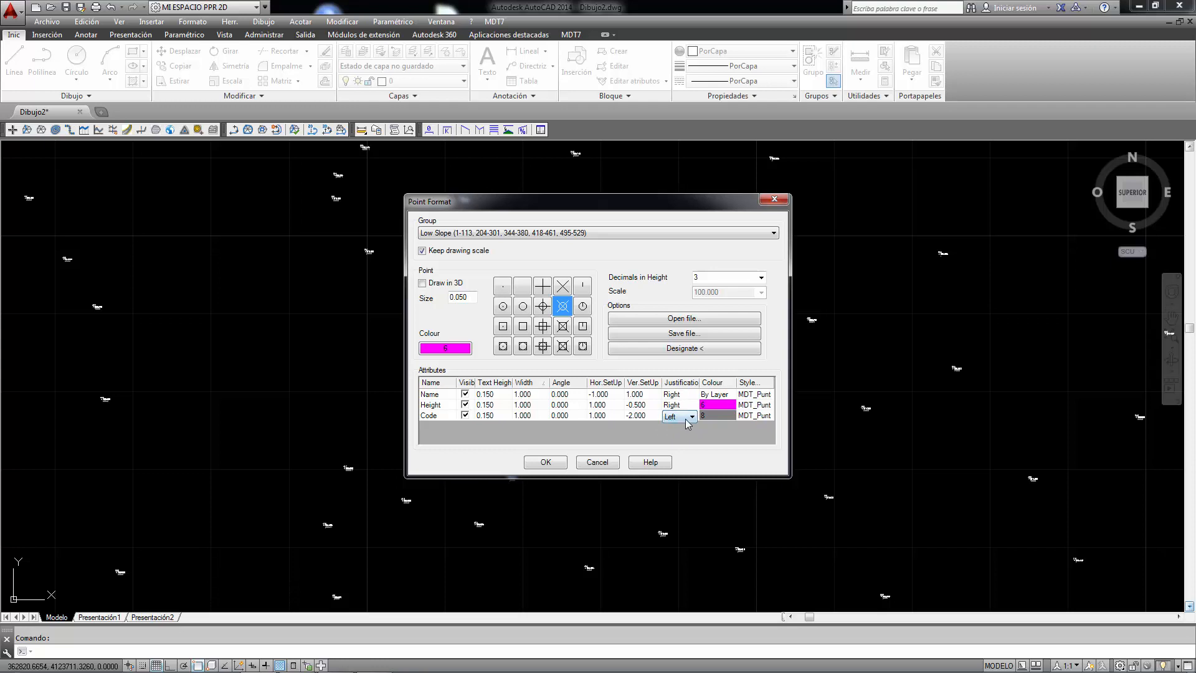
{"action": "left_click", "coordinate": [693, 417]}
{"action": "left_click", "coordinate": [684, 444]}
{"action": "left_click", "coordinate": [554, 462]}
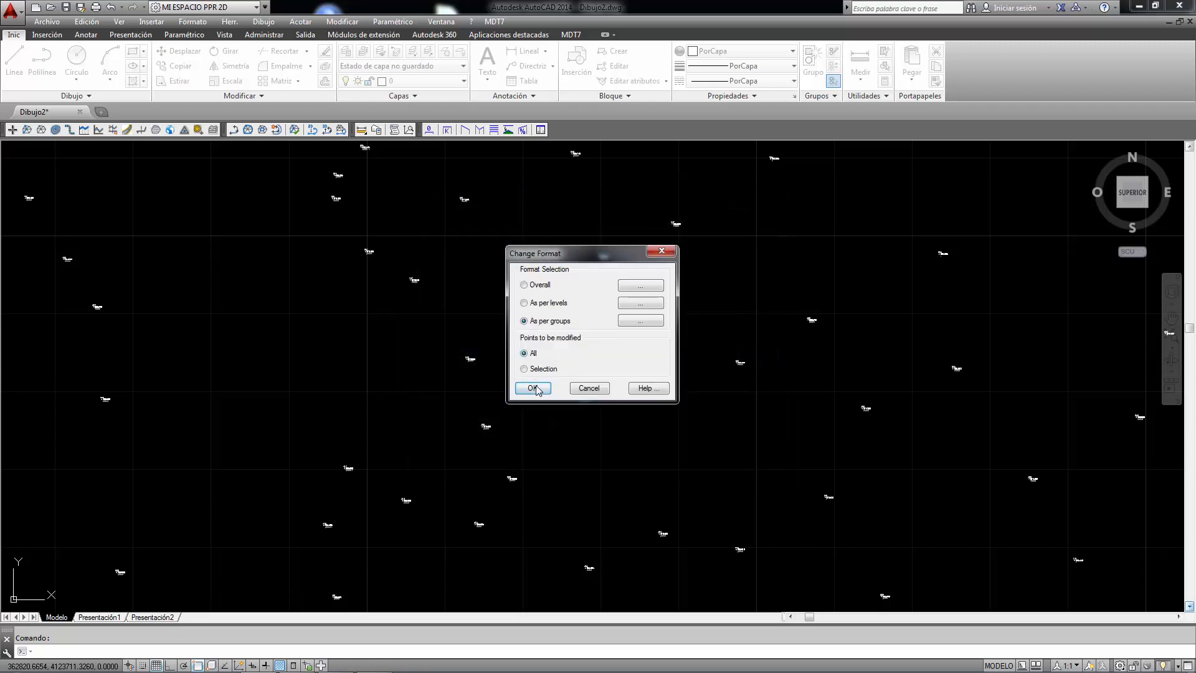
- Apply the per-group point formats to all points and inspect the labels of the High Slope and Low Slope points
{"action": "left_click", "coordinate": [534, 388]}
{"action": "scroll", "coordinate": [561, 340], "scroll_direction": "down", "scroll_amount": 5}
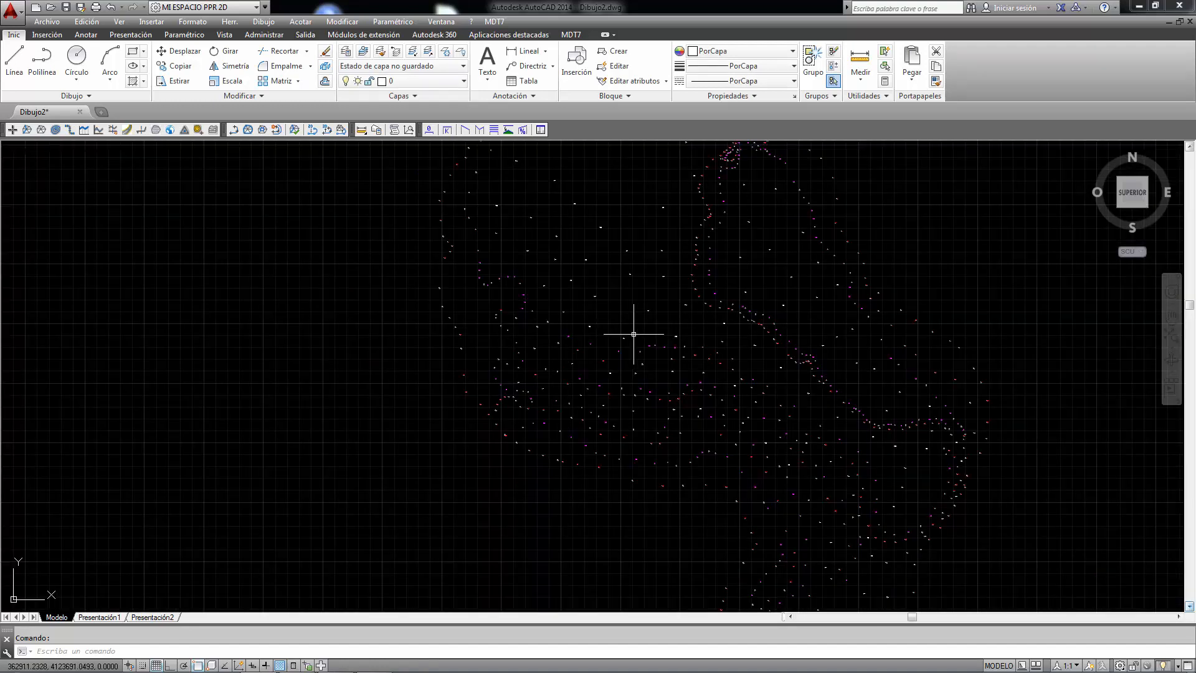
{"action": "scroll", "coordinate": [760, 393], "scroll_direction": "up", "scroll_amount": 10}
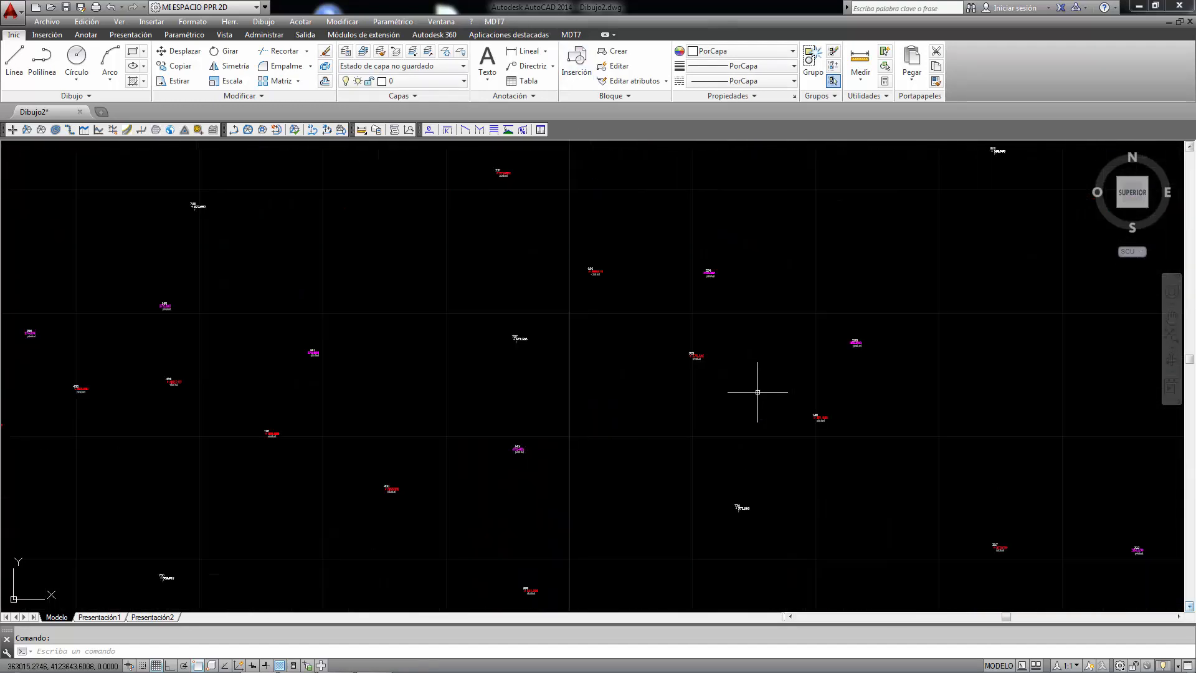
{"action": "scroll", "coordinate": [667, 401], "scroll_direction": "up", "scroll_amount": 2}
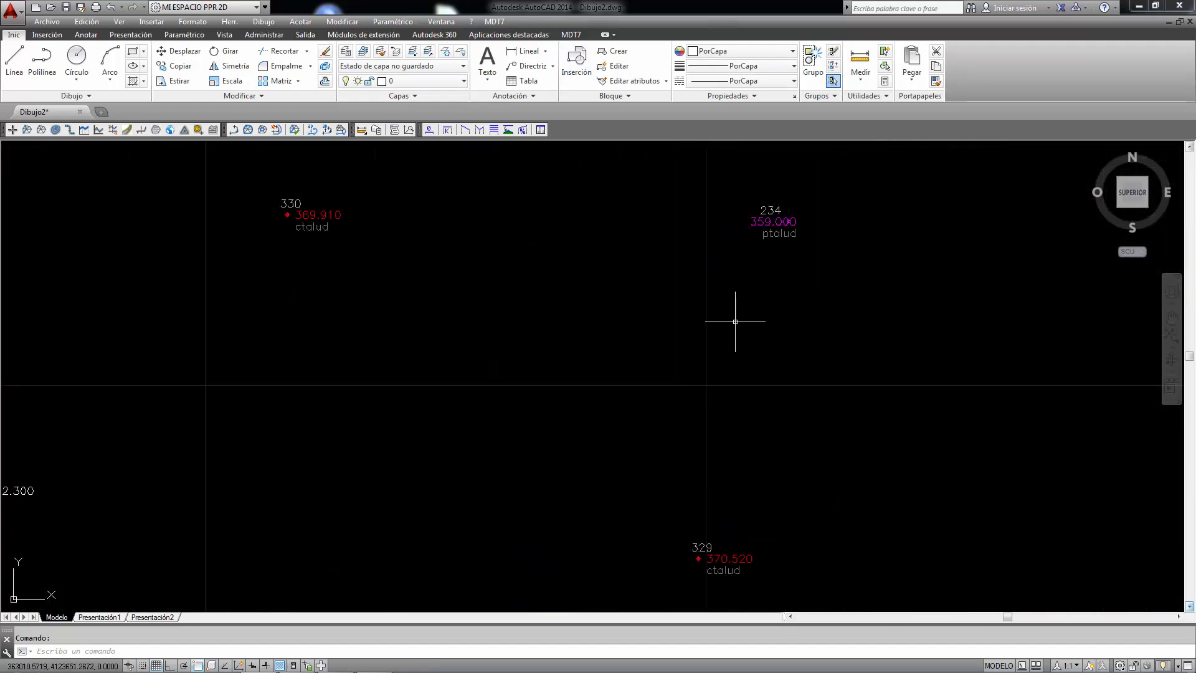
- Change the survey points' scale to 200, keeping the 0.150 mm text height, and inspect the resized labels
{"action": "left_click", "coordinate": [494, 21]}
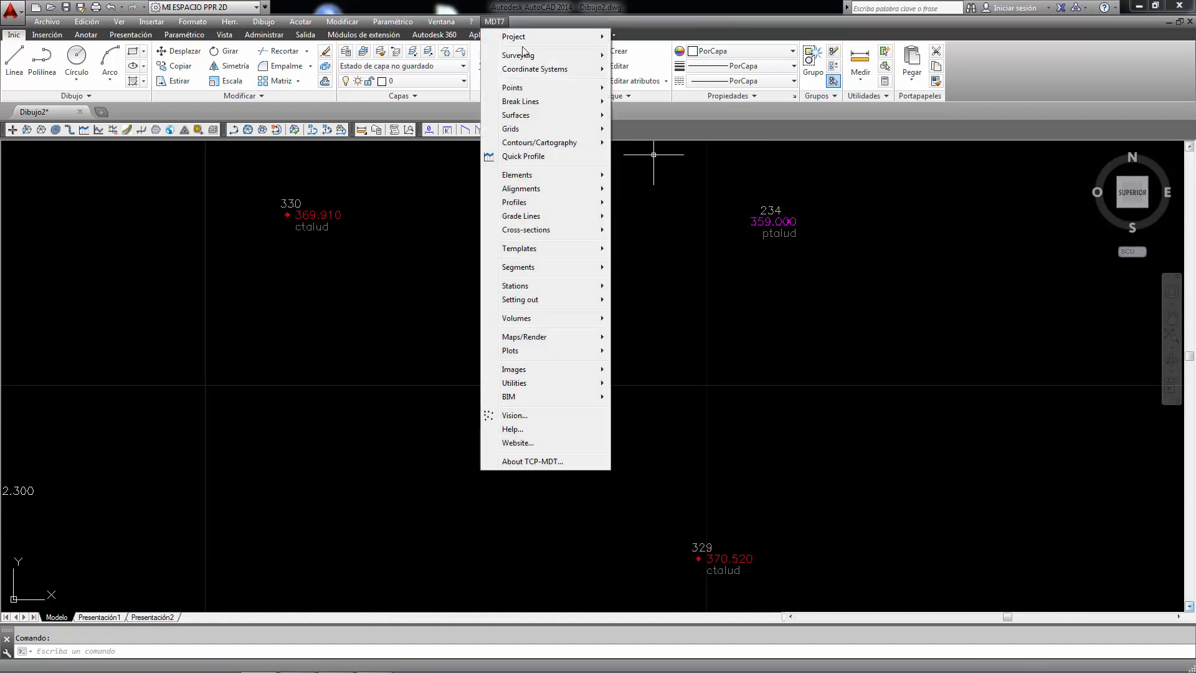
{"action": "mouse_move", "coordinate": [527, 88]}
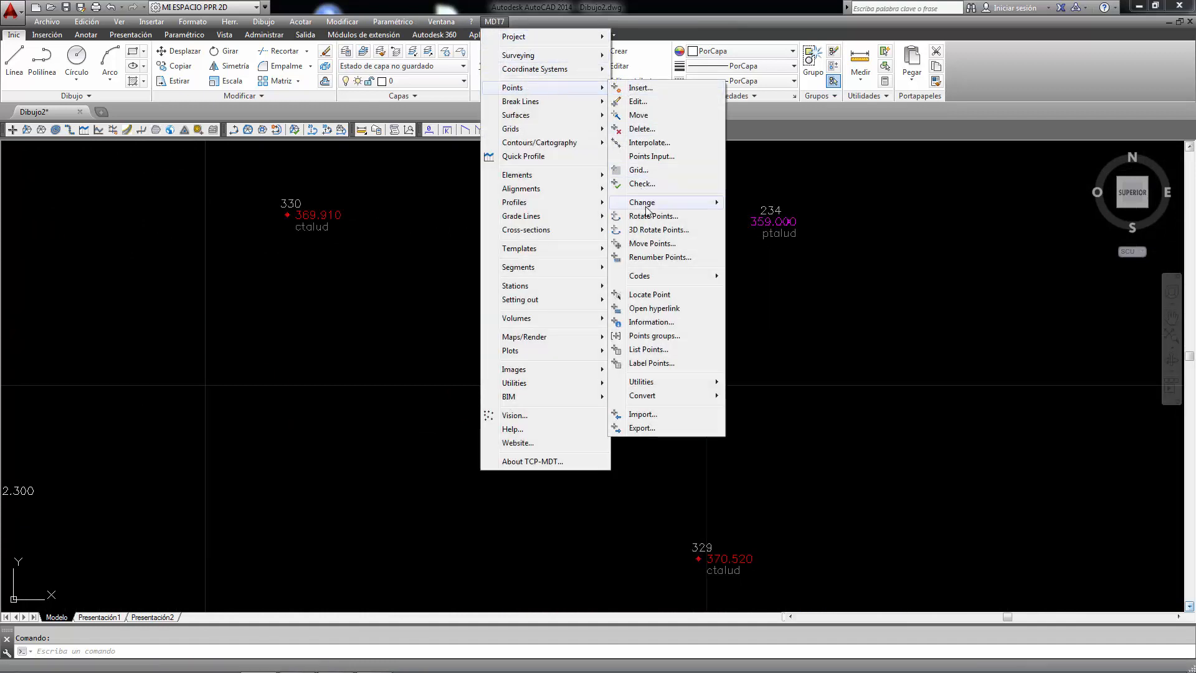
{"action": "mouse_move", "coordinate": [649, 202]}
{"action": "left_click", "coordinate": [768, 276]}
{"action": "left_click", "coordinate": [681, 314]}
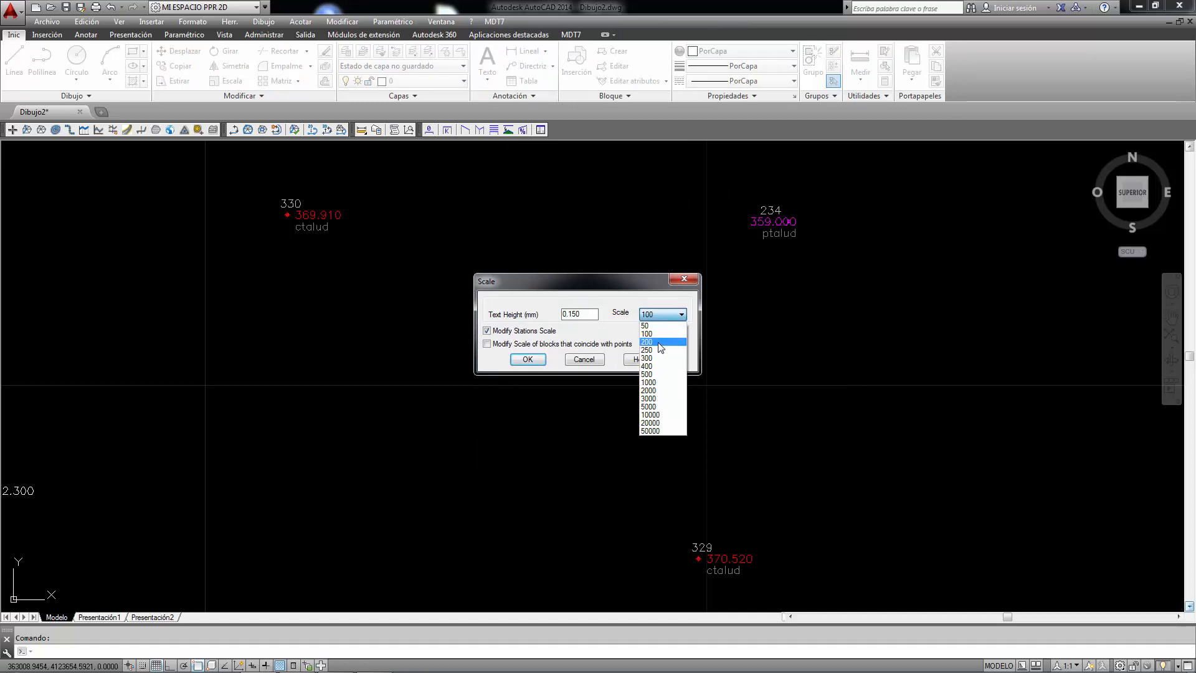
{"action": "left_click", "coordinate": [660, 331]}
{"action": "left_click", "coordinate": [528, 359]}
{"action": "scroll", "coordinate": [759, 243], "scroll_direction": "up", "scroll_amount": 2}
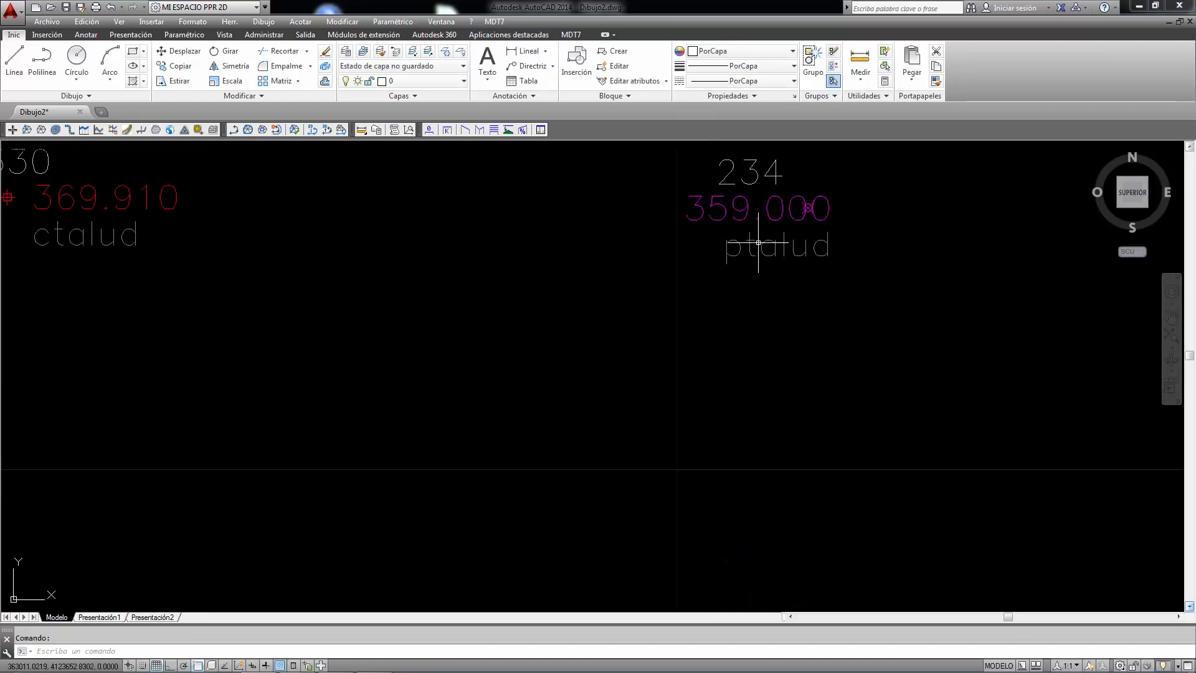
{"action": "scroll", "coordinate": [759, 242], "scroll_direction": "down", "scroll_amount": 8}
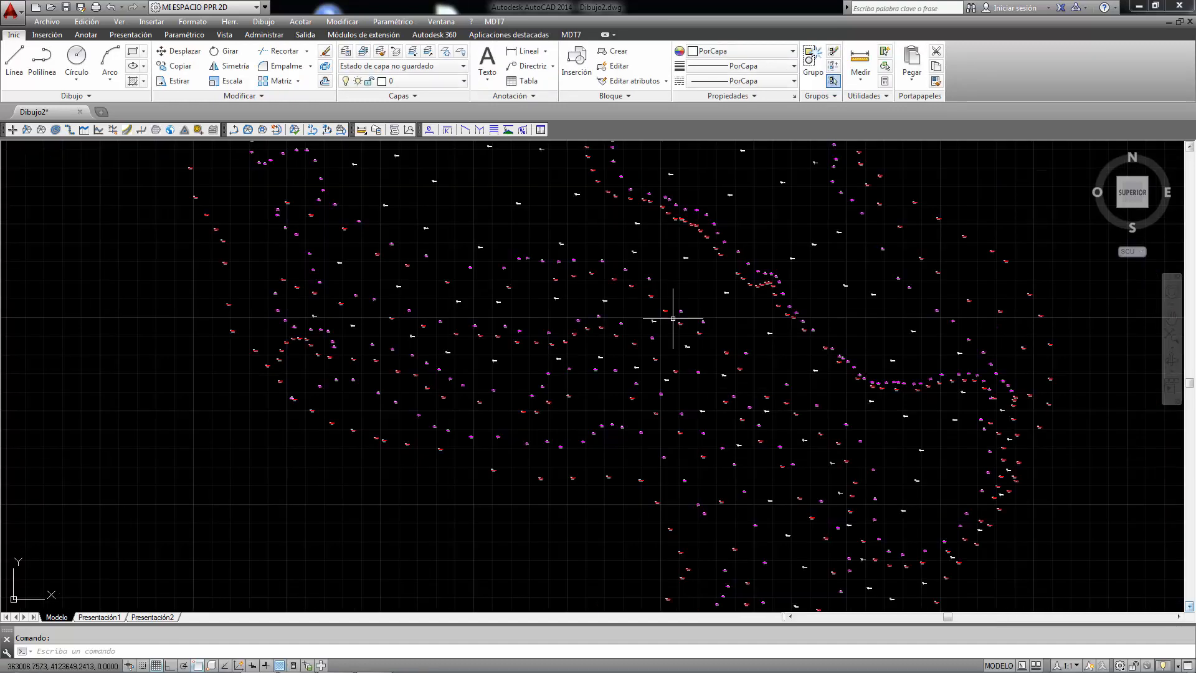